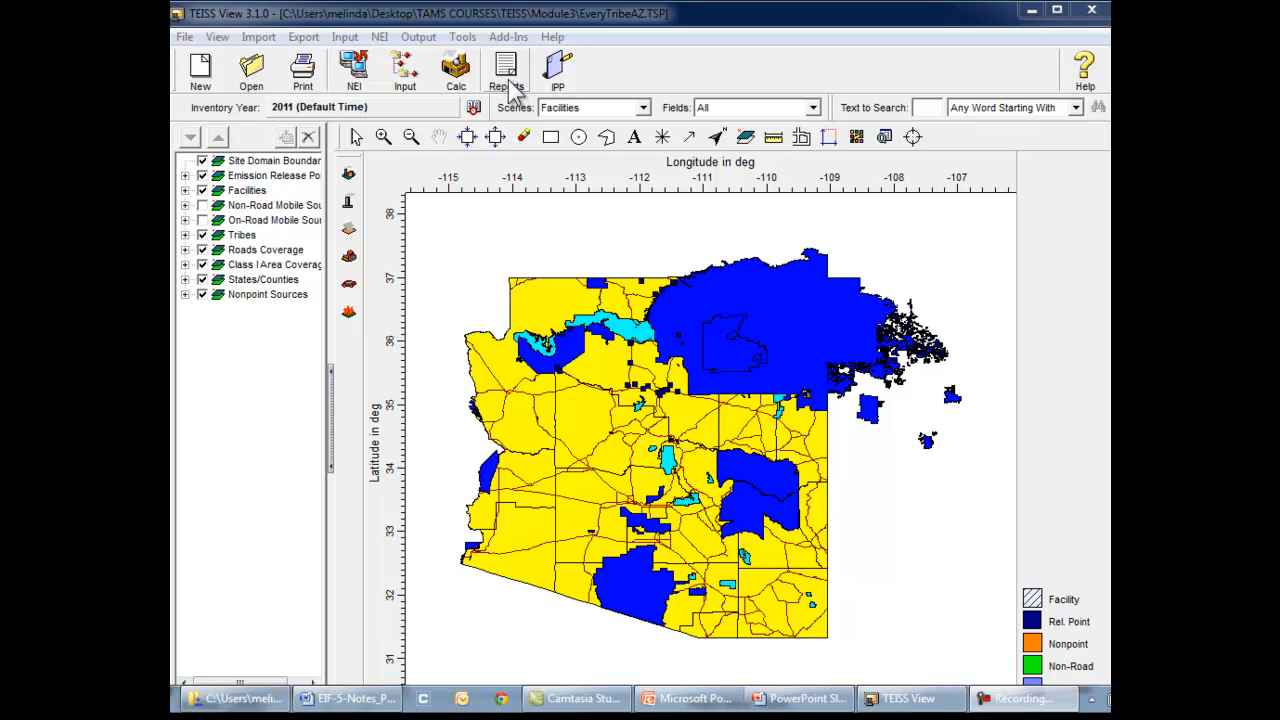
- Start the point-source report by Facility, keeping Coconino County, Arizona as the reported location
click(508, 80)
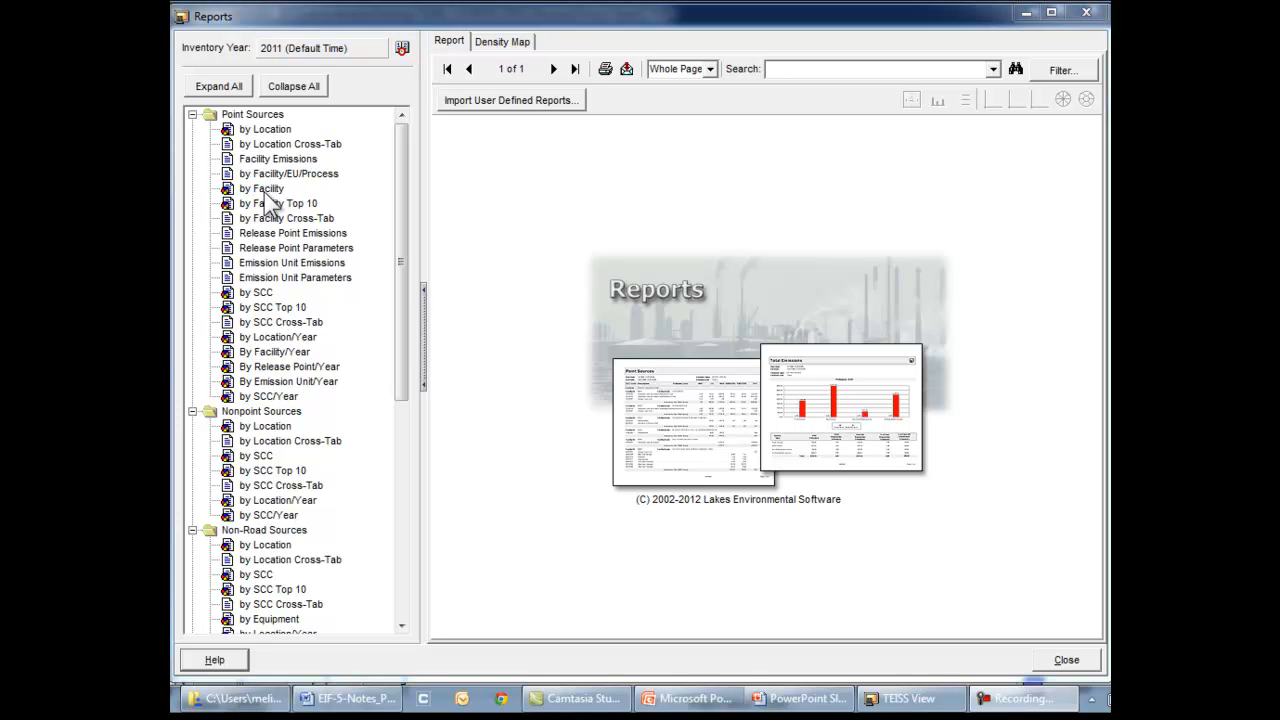
double_click(265, 192)
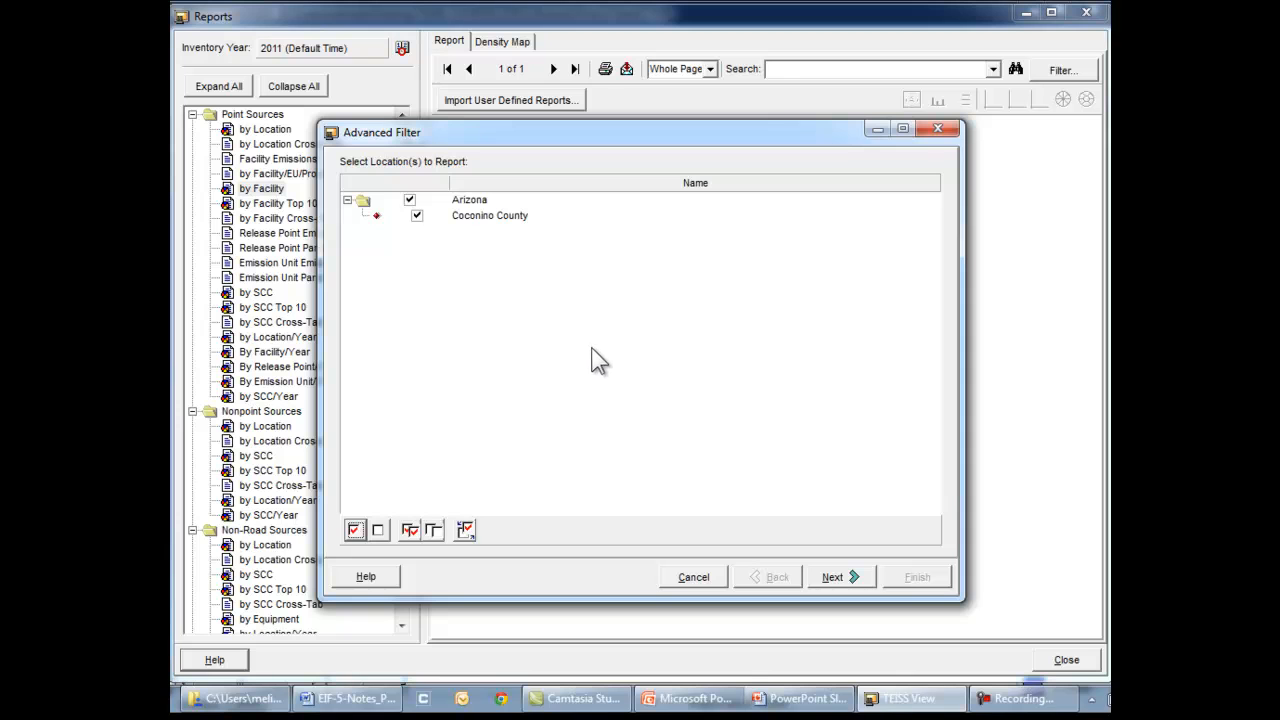
click(863, 576)
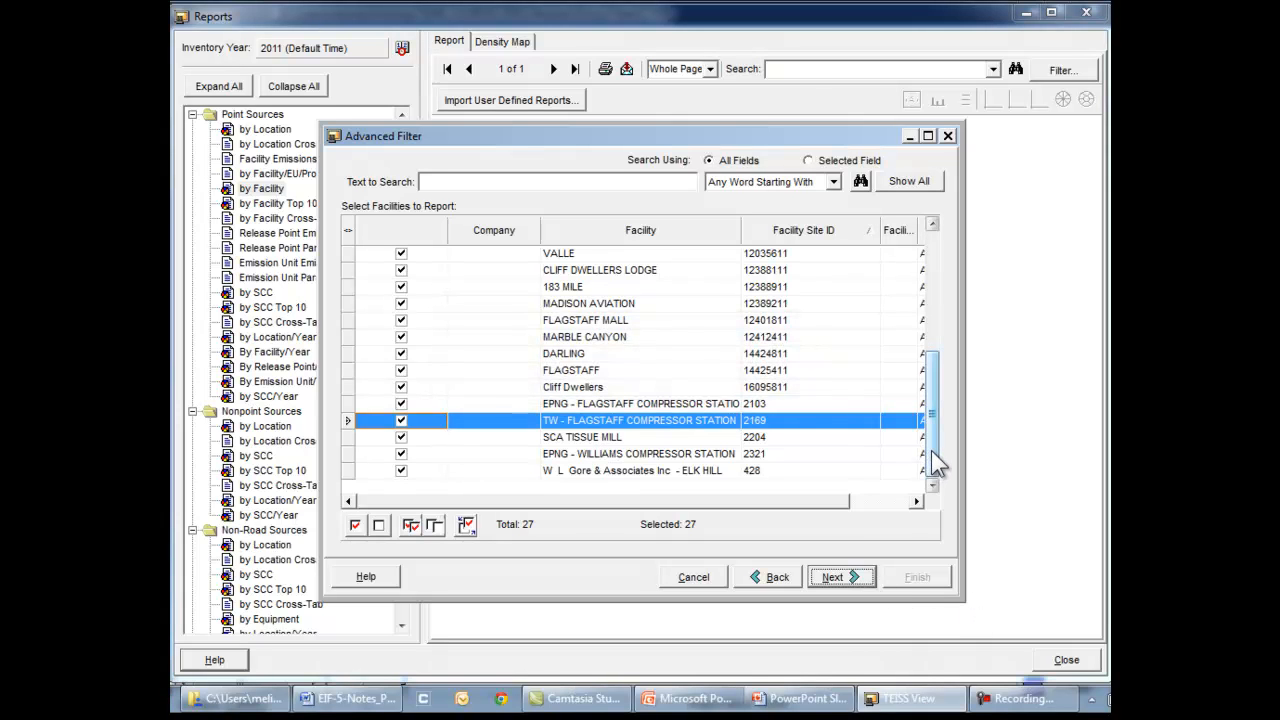
- Clear the selection of all facilities in the report filter
drag(931, 450, 945, 316)
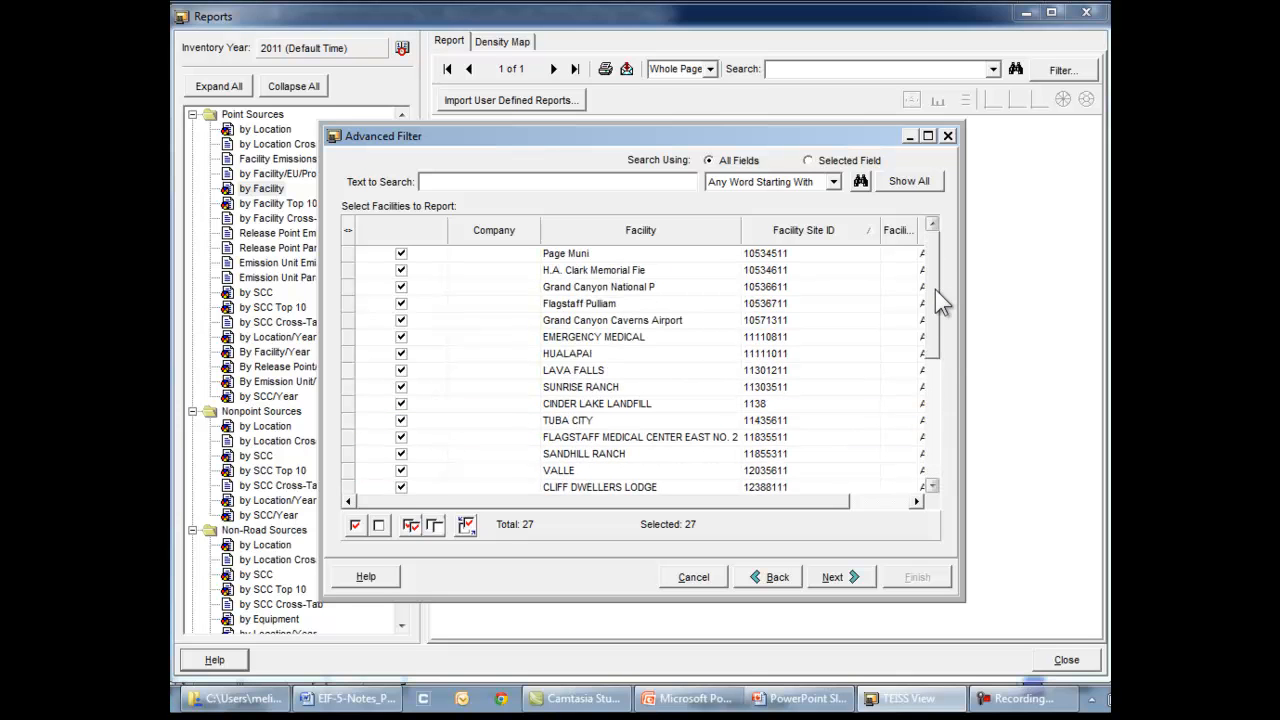
click(438, 529)
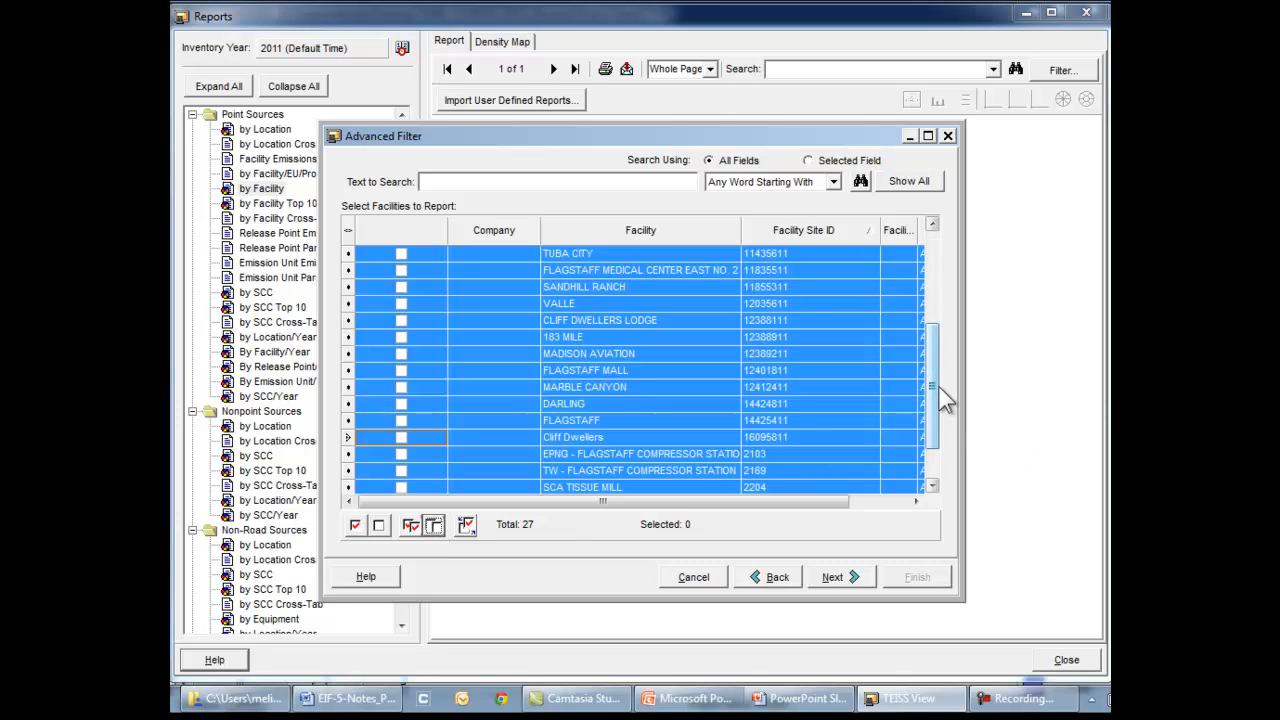
drag(939, 386, 928, 285)
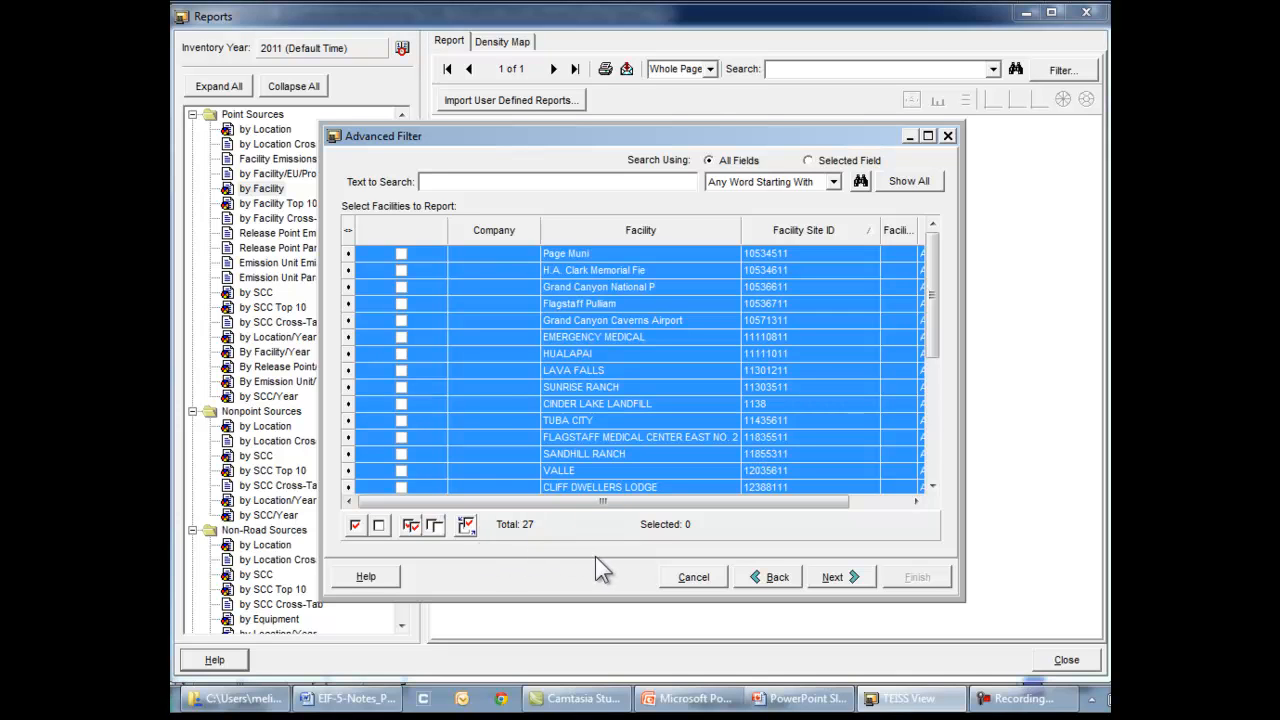
- Include only H.A. Clark Memorial Fie, SUNRISE RANCH, VALLE, EPNG - WILLIAMS COMPRESSOR STATION and TW - FLAGSTAFF COMPRESSOR STATION in the report
click(399, 273)
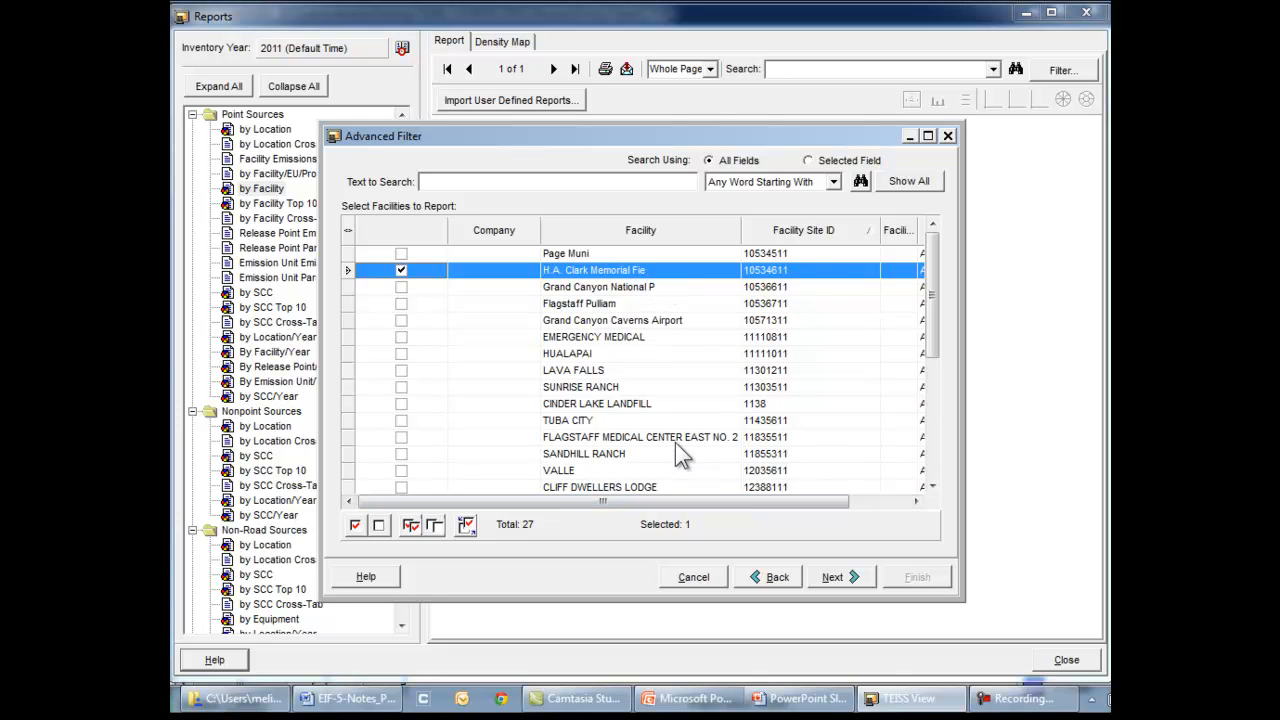
click(400, 389)
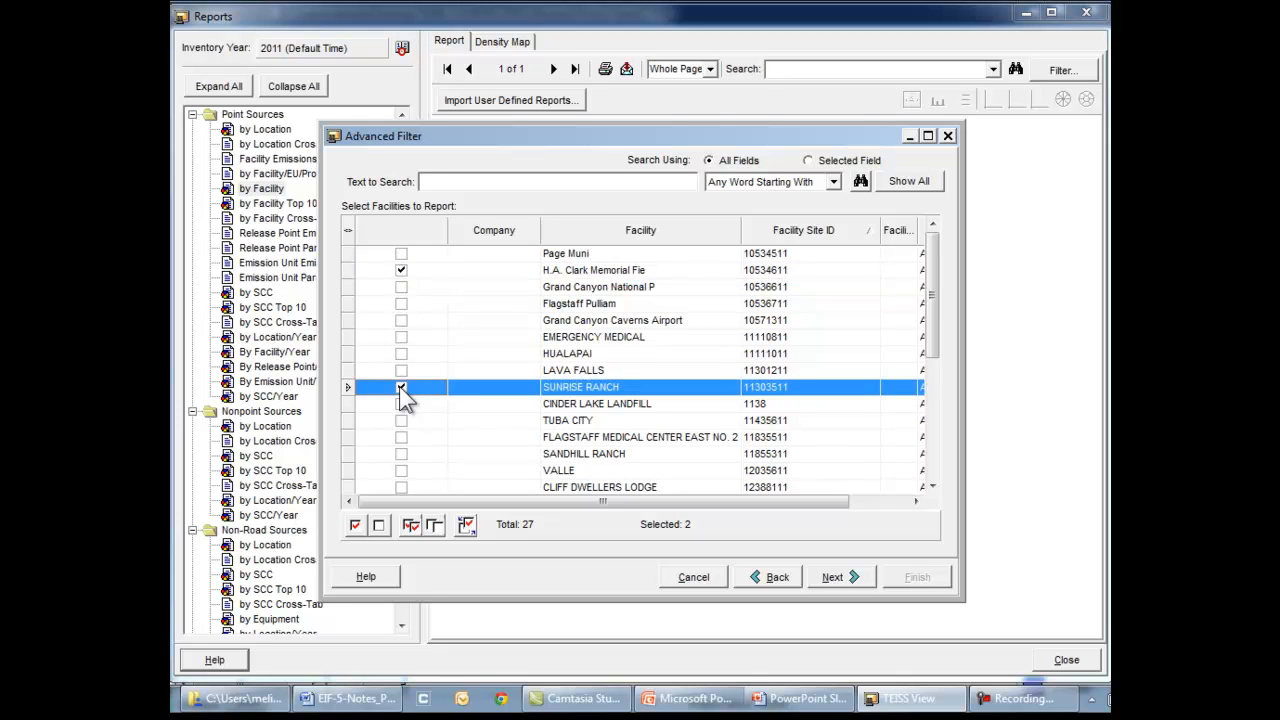
click(402, 471)
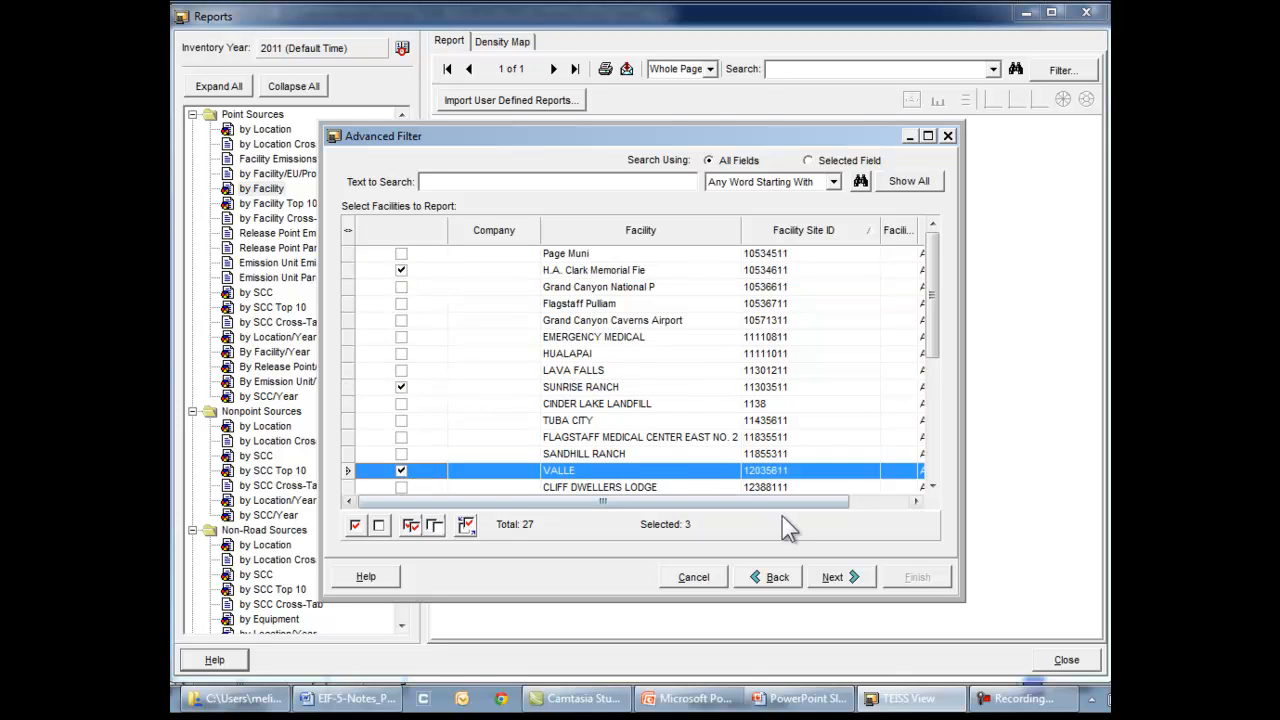
click(932, 487)
click(932, 487)
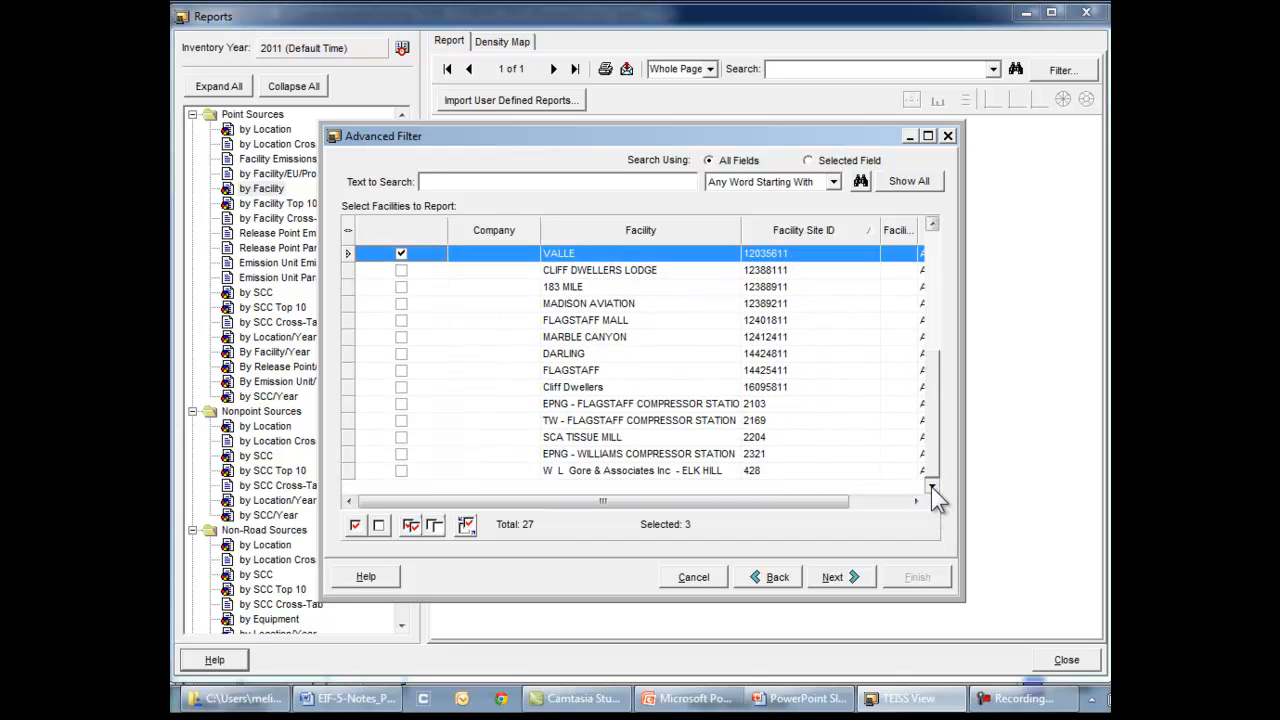
click(402, 455)
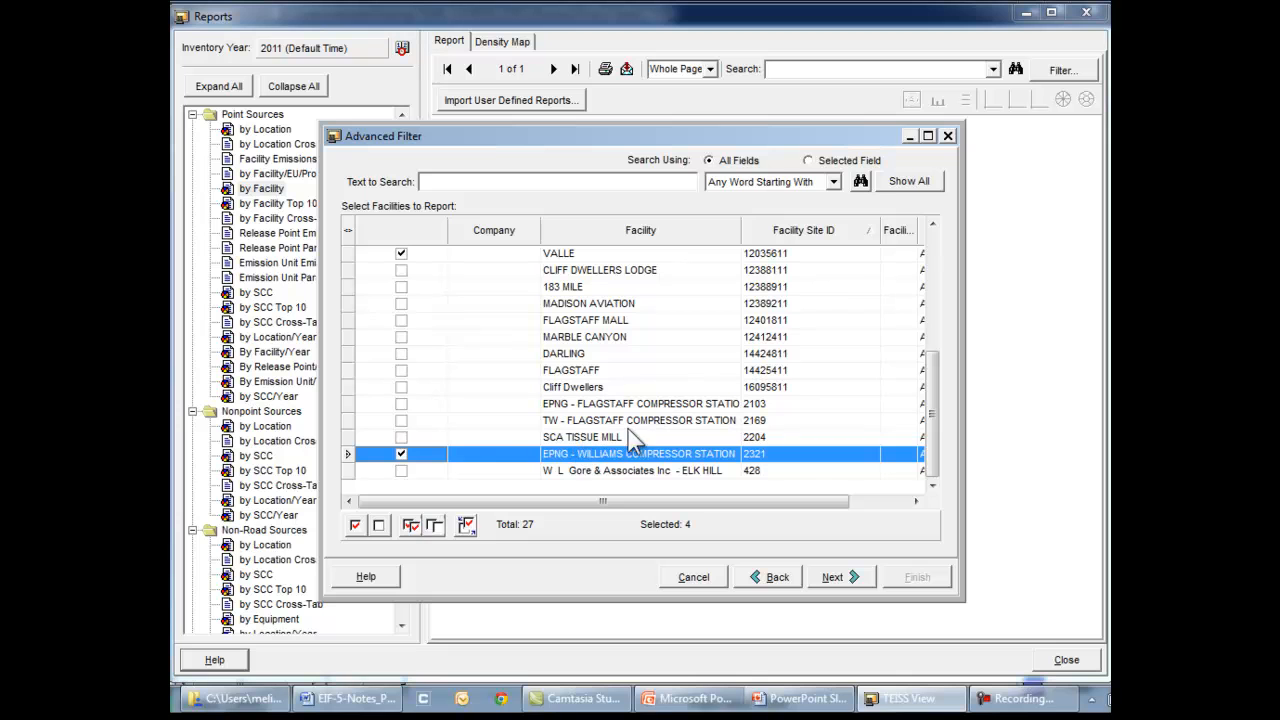
click(402, 421)
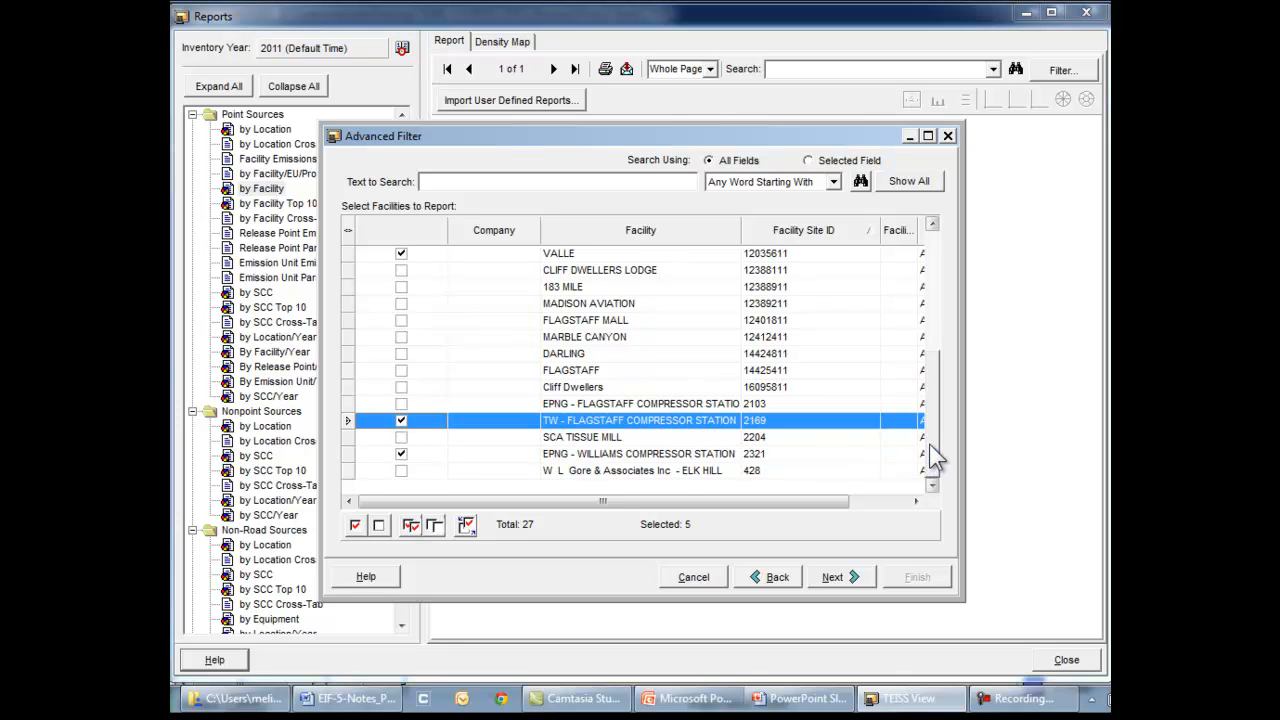
drag(922, 446, 916, 320)
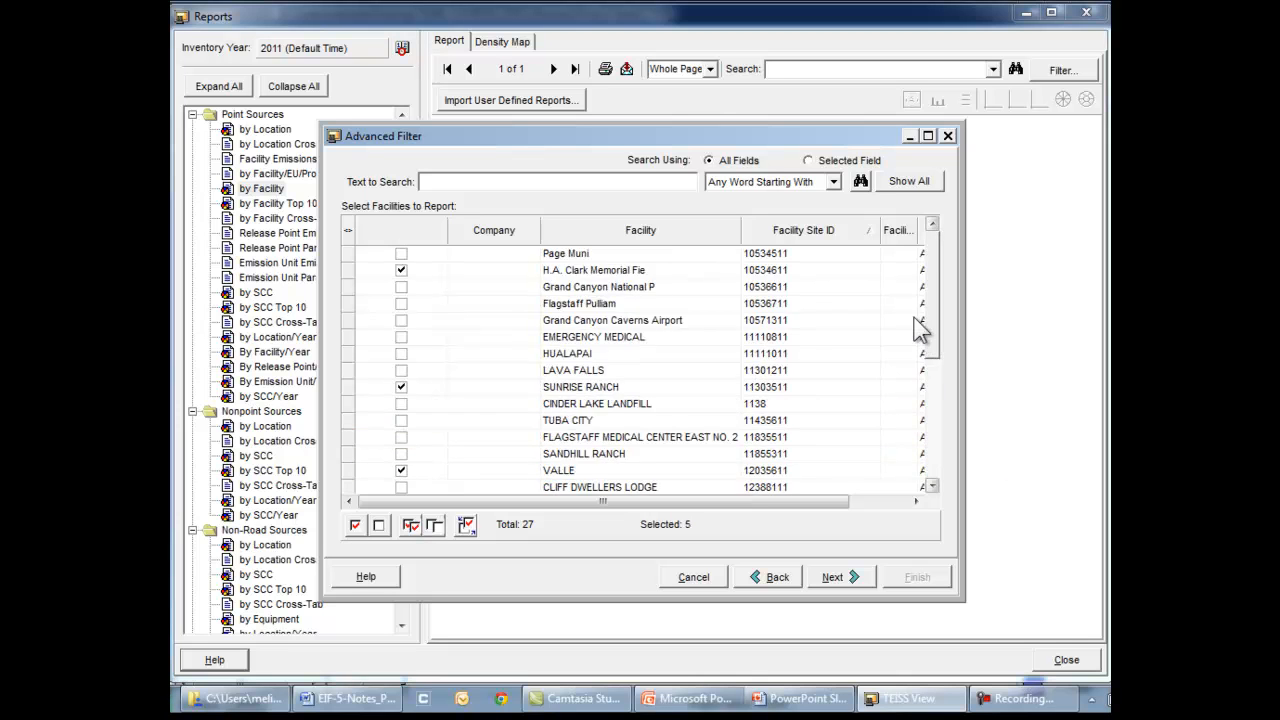
click(834, 577)
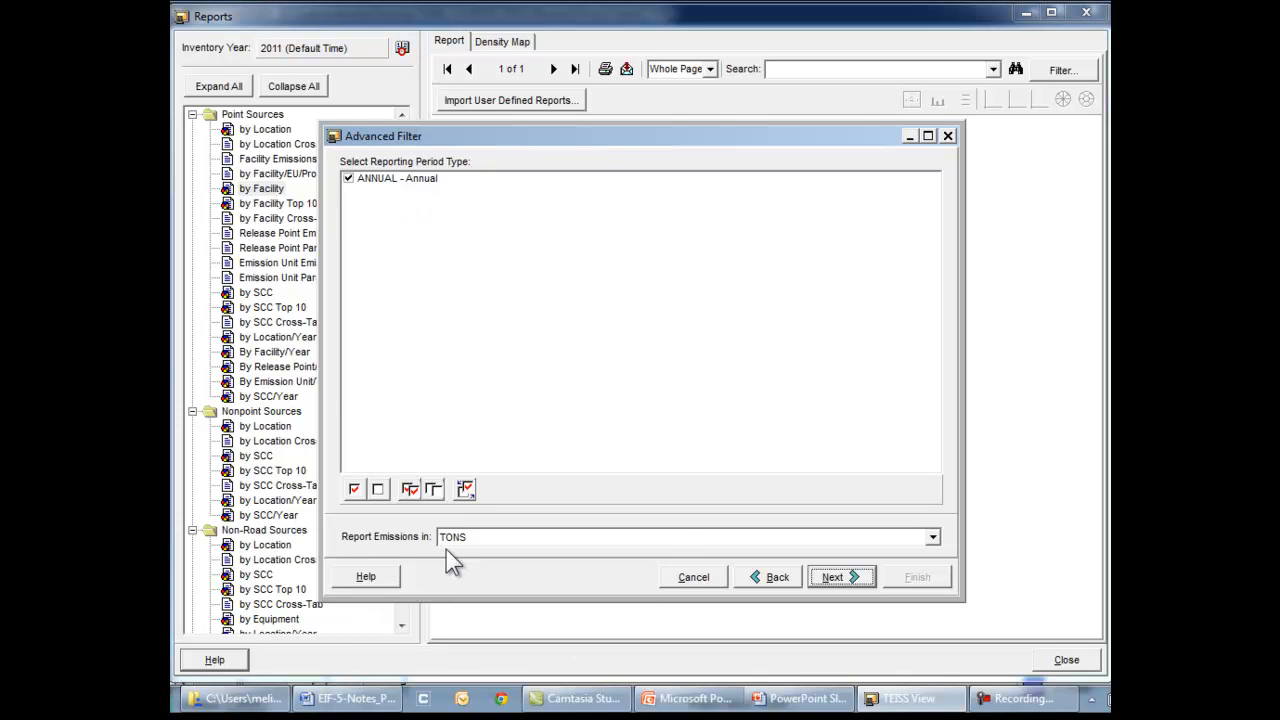
- Keep annual reporting in tons and select the pollutants CO, NOX, PM10-PRI, PM25-PRI, SO2, VOC and Lead
click(851, 579)
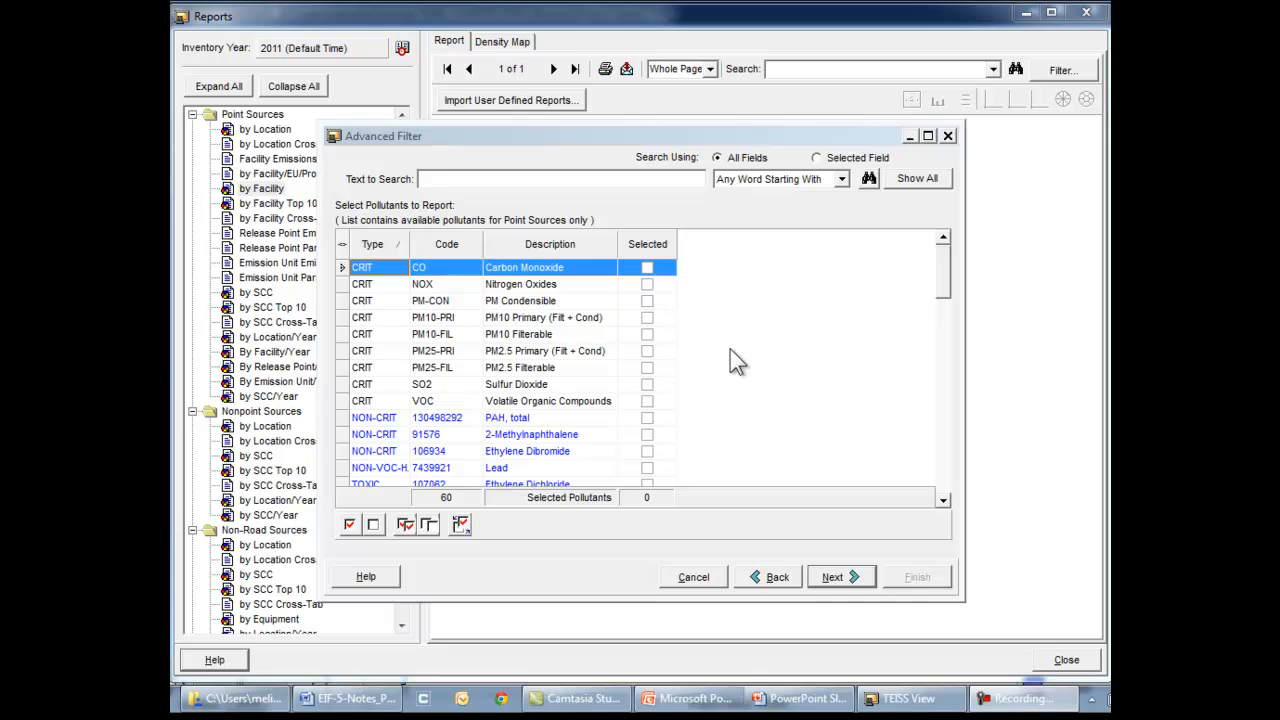
click(647, 268)
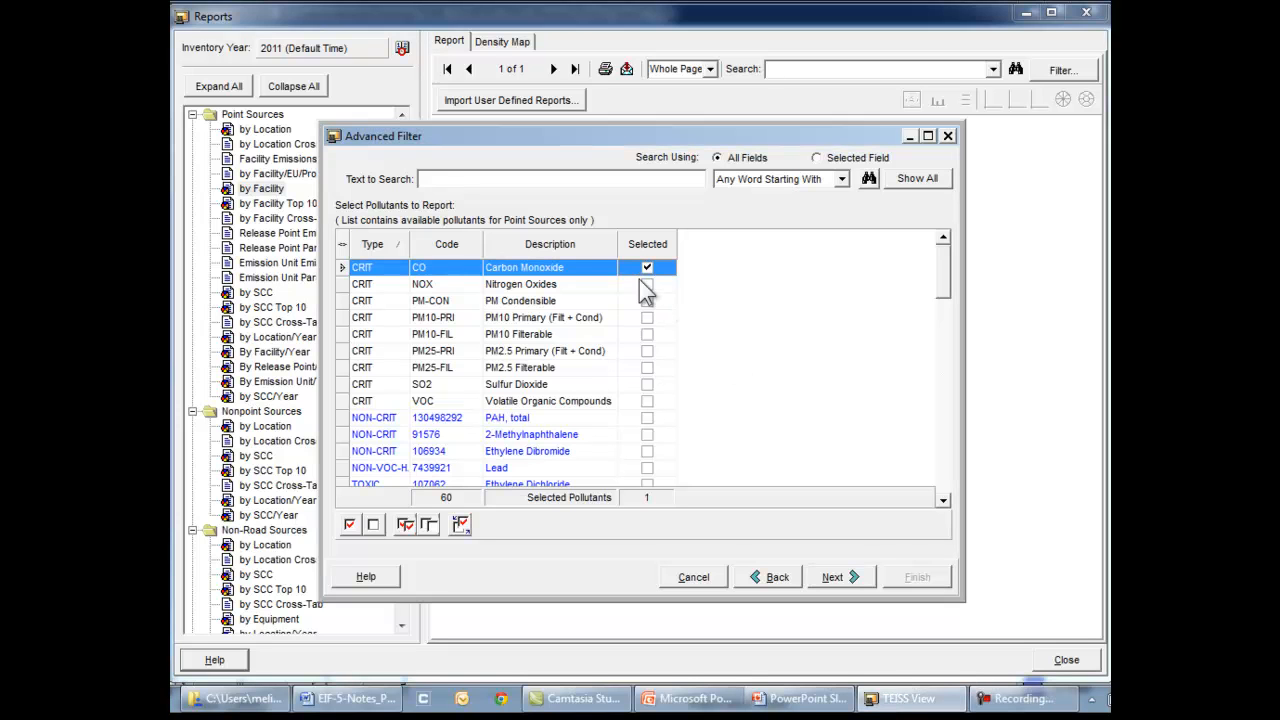
click(647, 285)
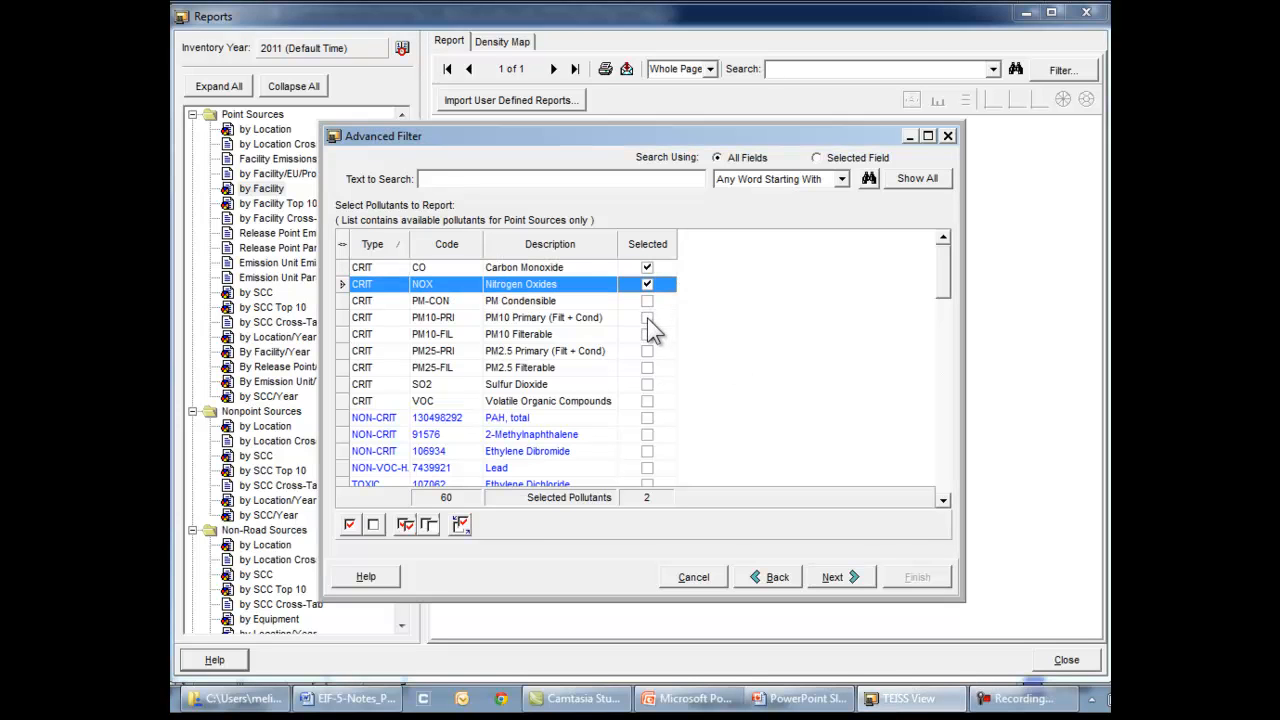
click(647, 318)
click(648, 352)
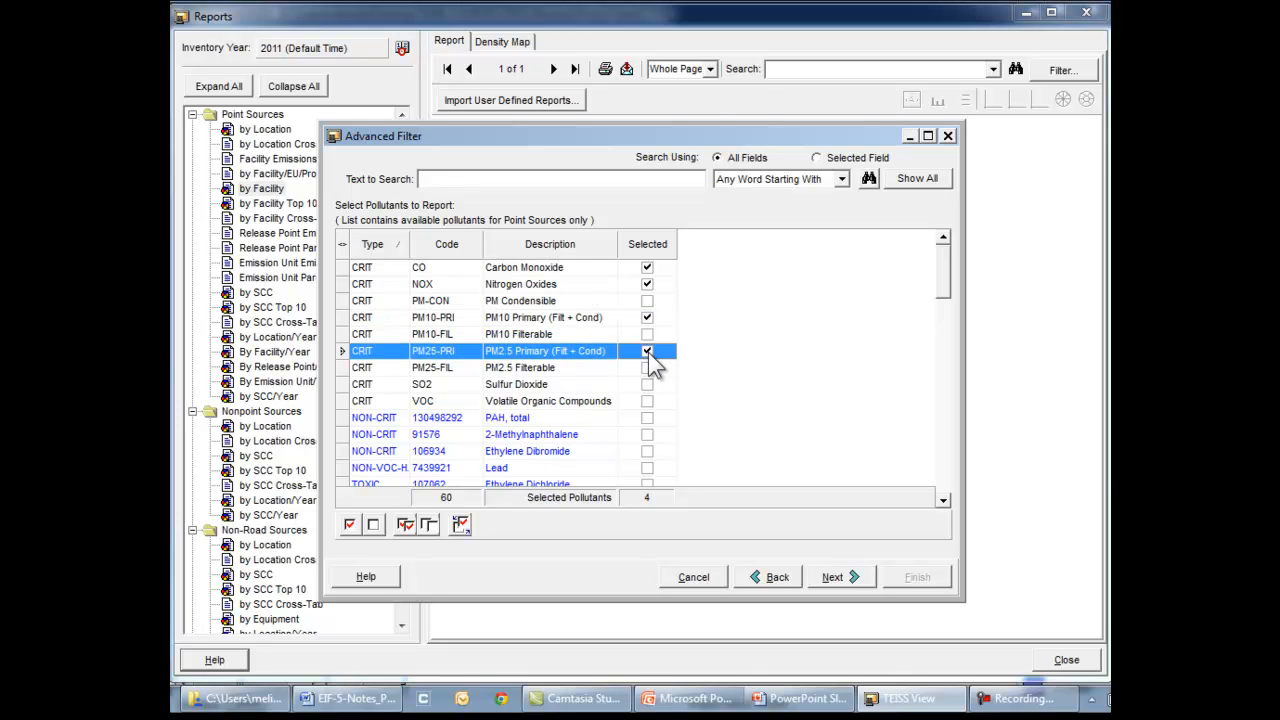
click(647, 385)
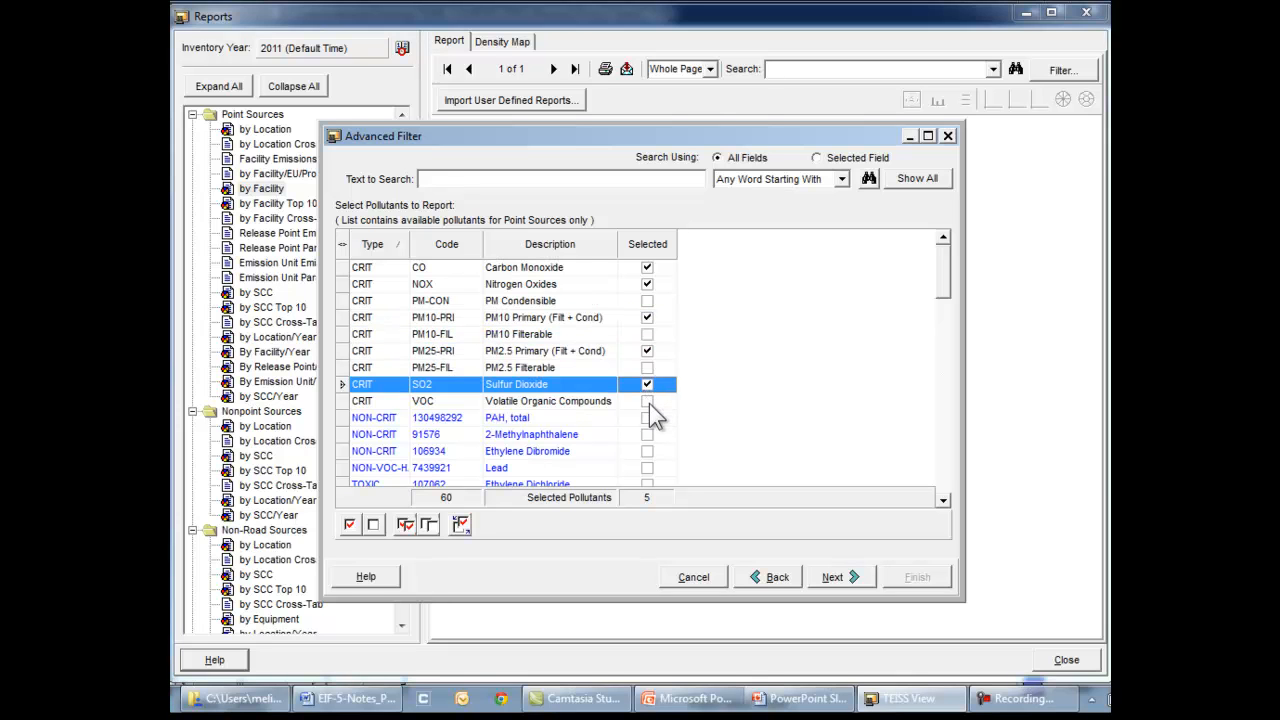
click(648, 402)
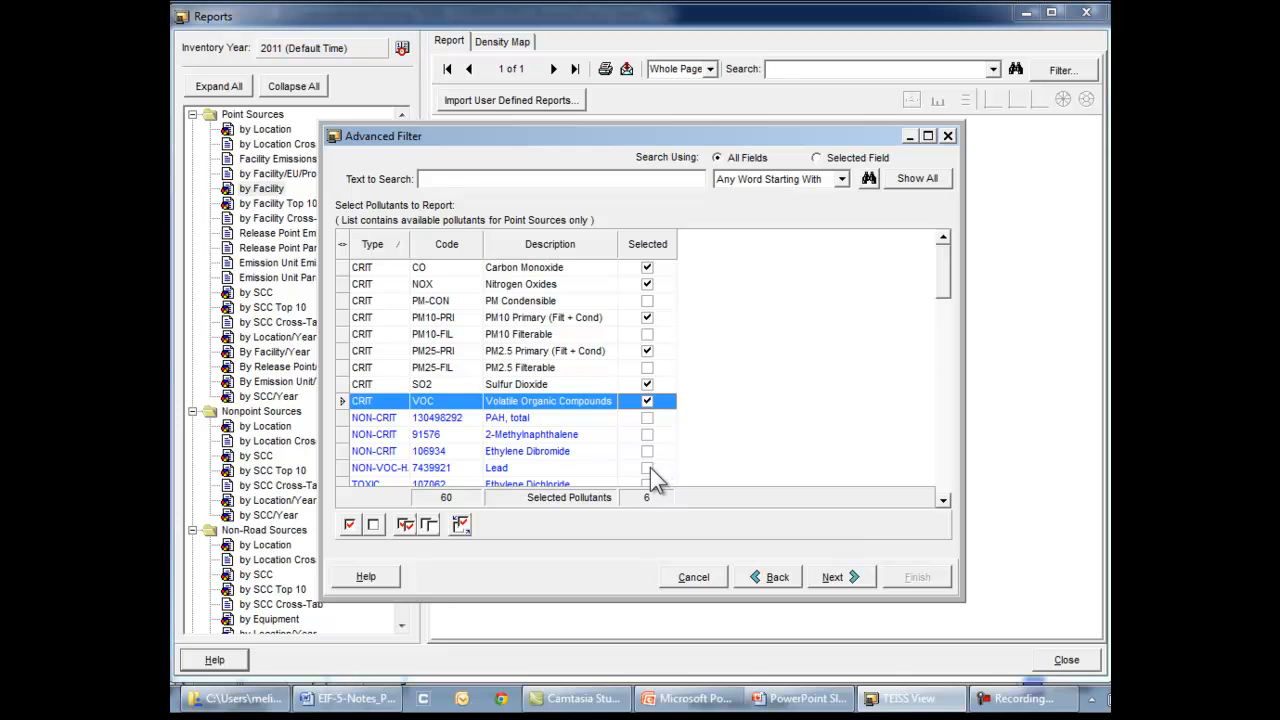
click(647, 468)
- Generate the facility emissions report with vertical bar charts and the default number rounding options
click(855, 579)
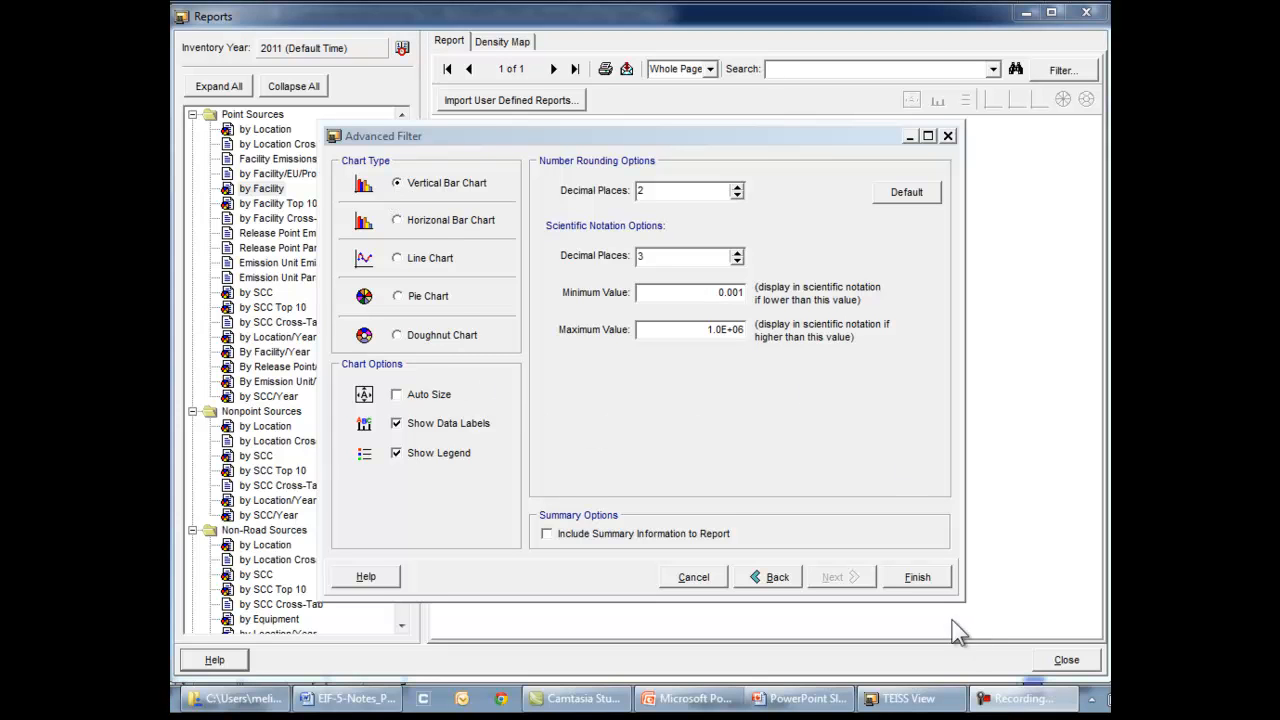
click(917, 578)
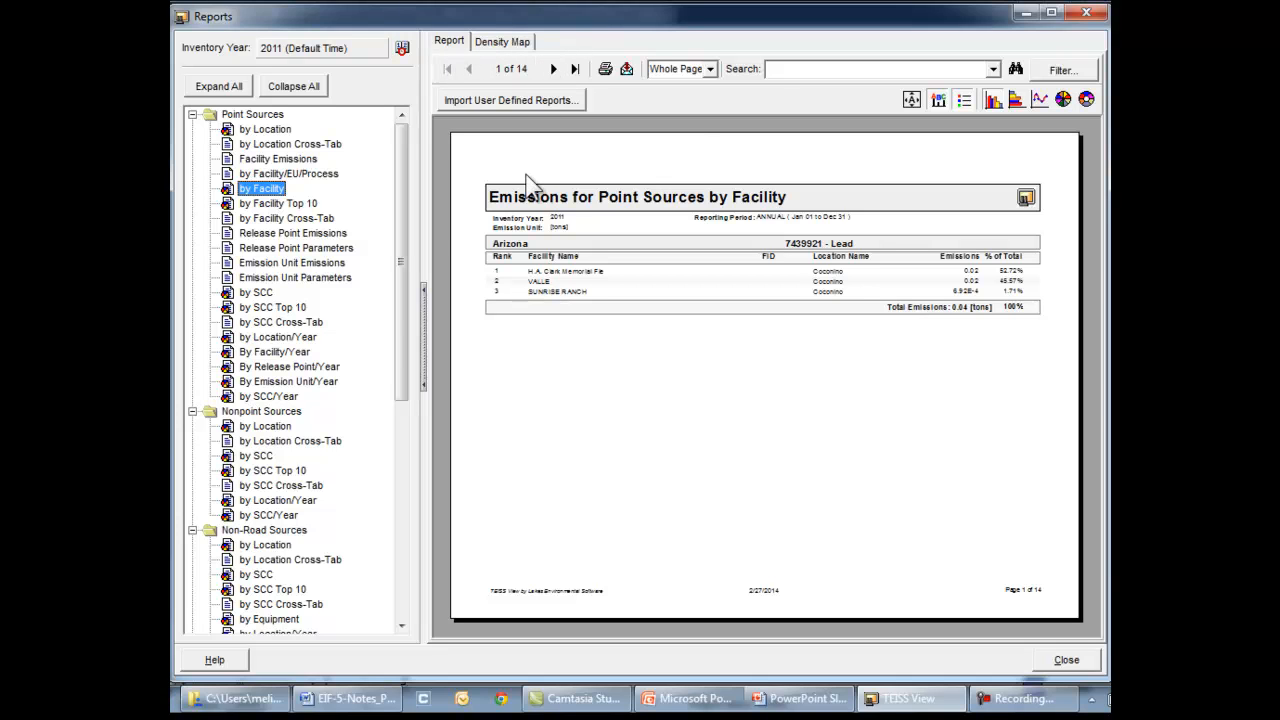
key(F10)
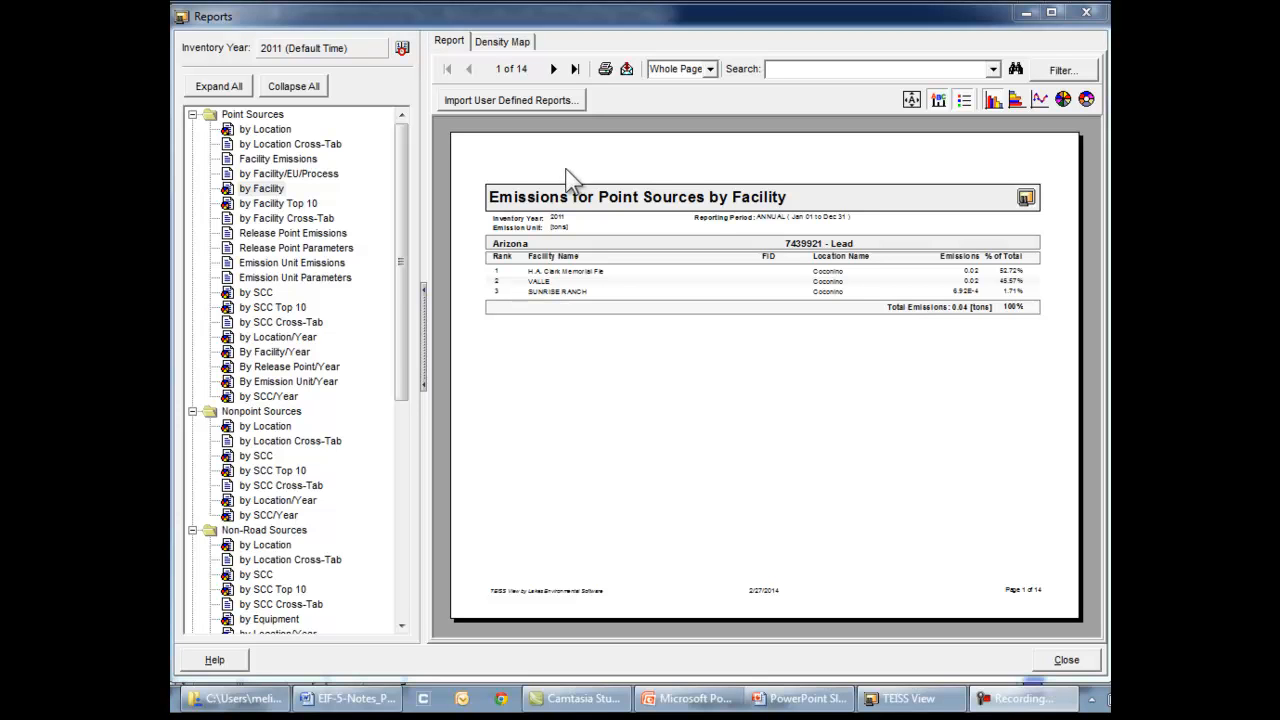
- Go to the Lead chart on page 2 of the report and hide the chart legend
click(555, 69)
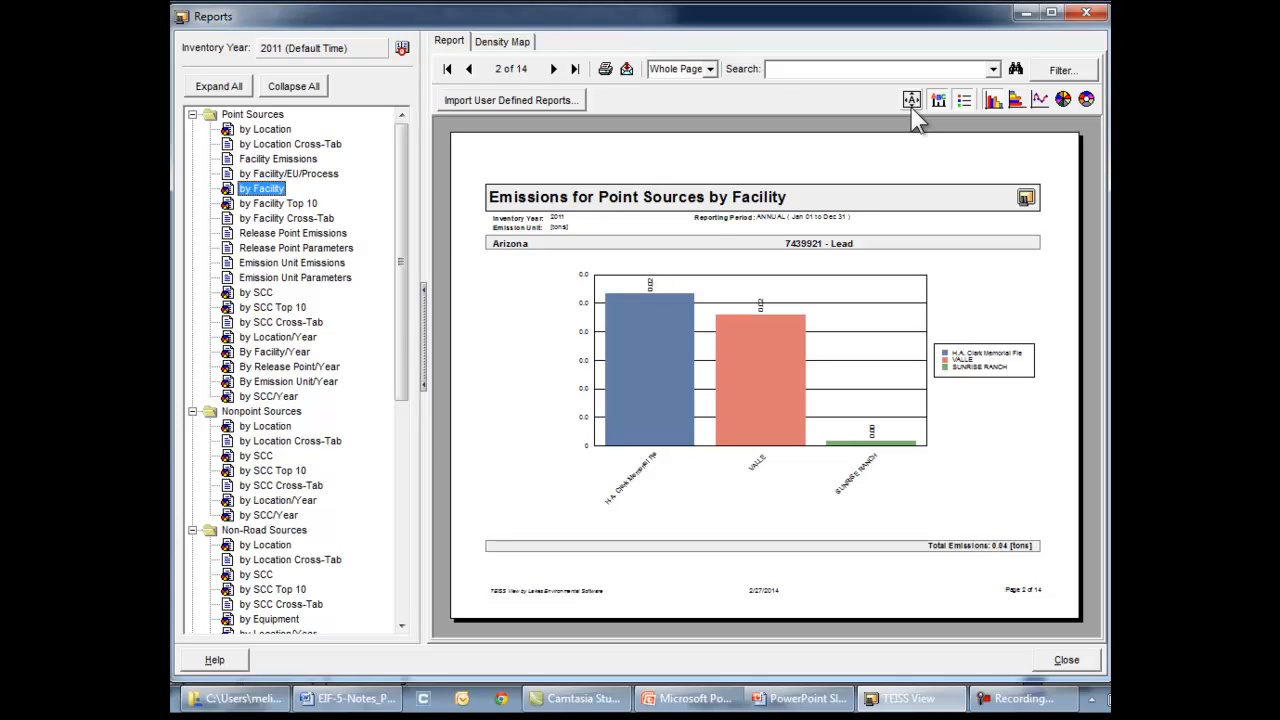
click(963, 99)
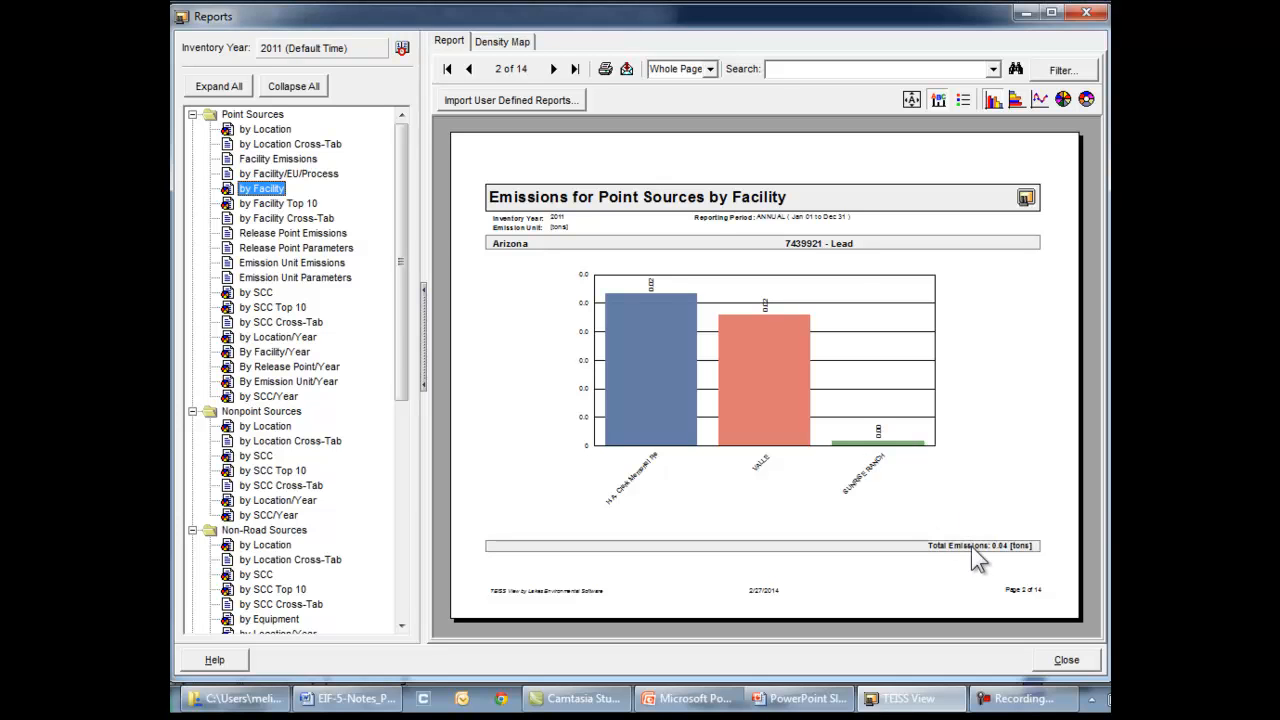
key(F10)
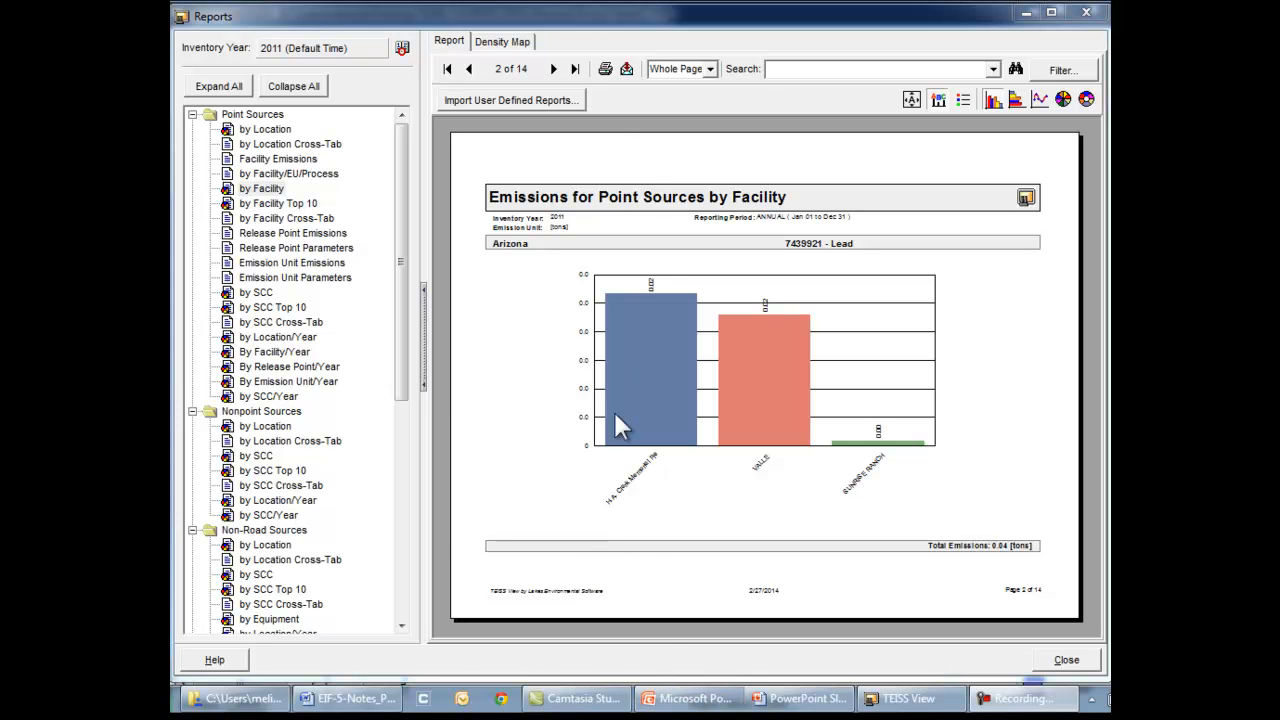
- Page through the pollutant charts as far as the PM2.5 Primary chart on page 10
click(553, 69)
click(553, 69)
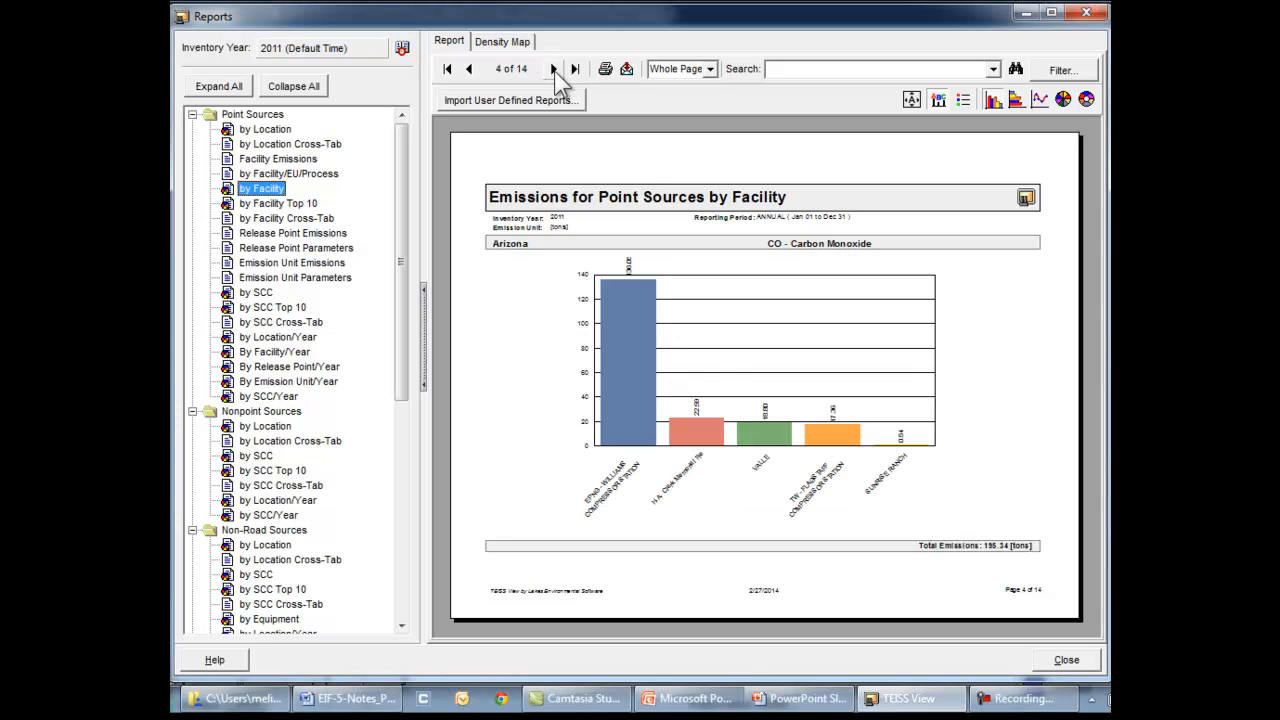
click(553, 69)
click(553, 69)
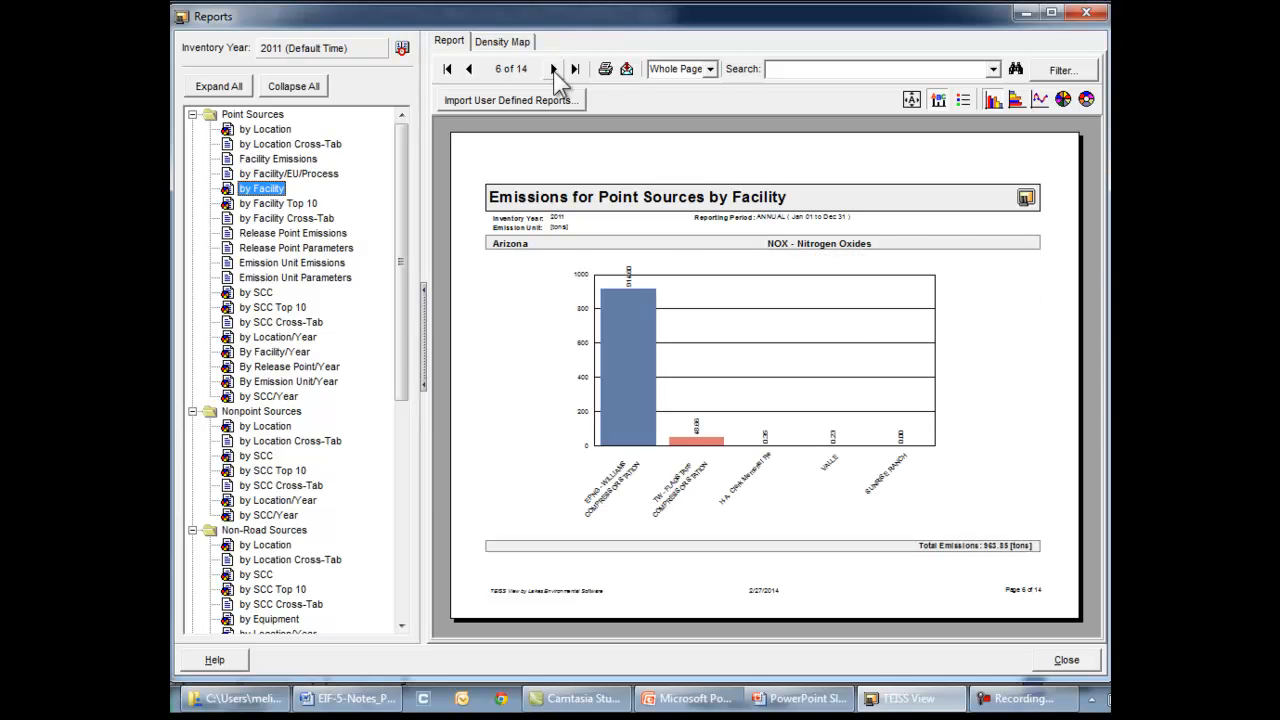
click(553, 69)
click(553, 69)
click(553, 69)
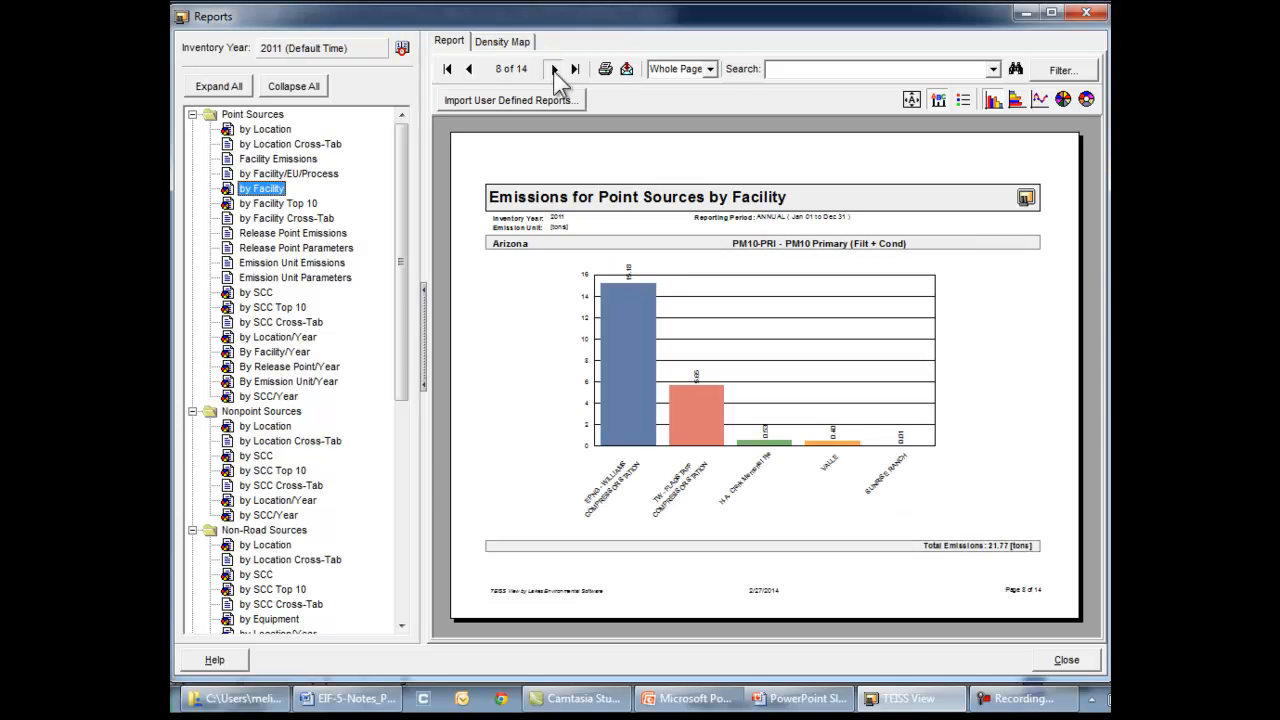
click(553, 69)
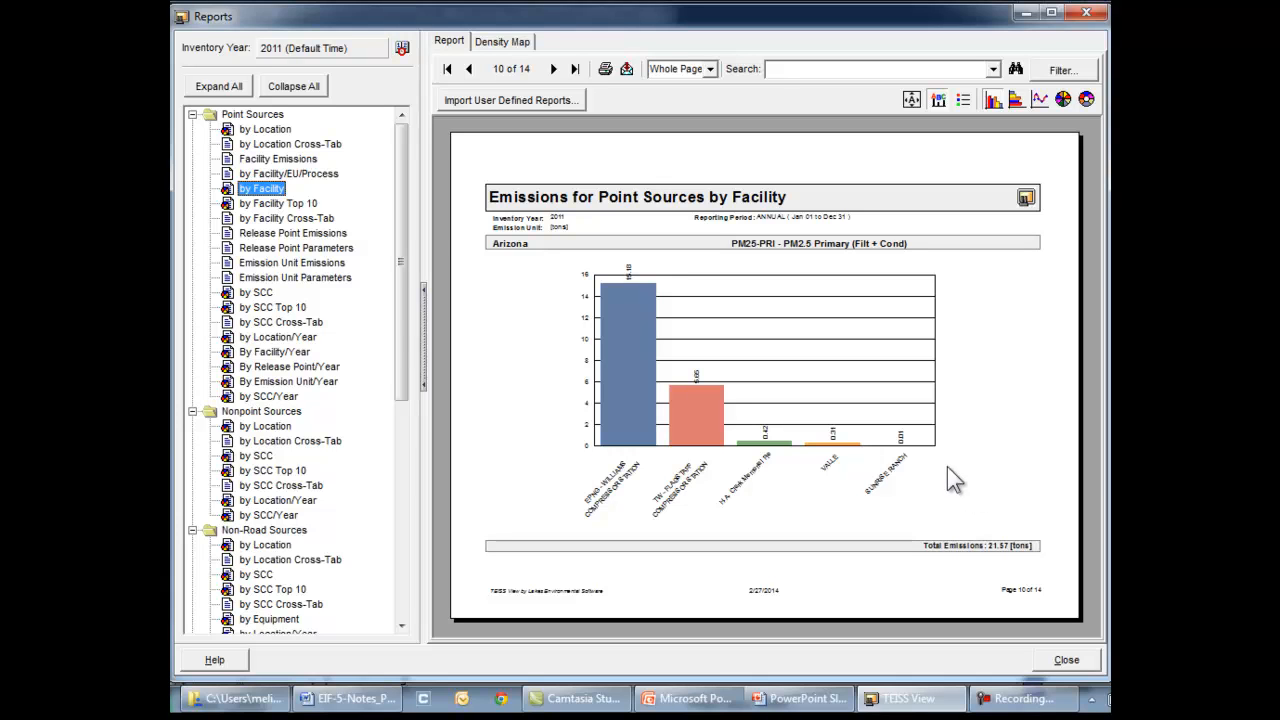
- Change the PM2.5 Primary chart to a pie chart and turn on Auto Size
click(1063, 100)
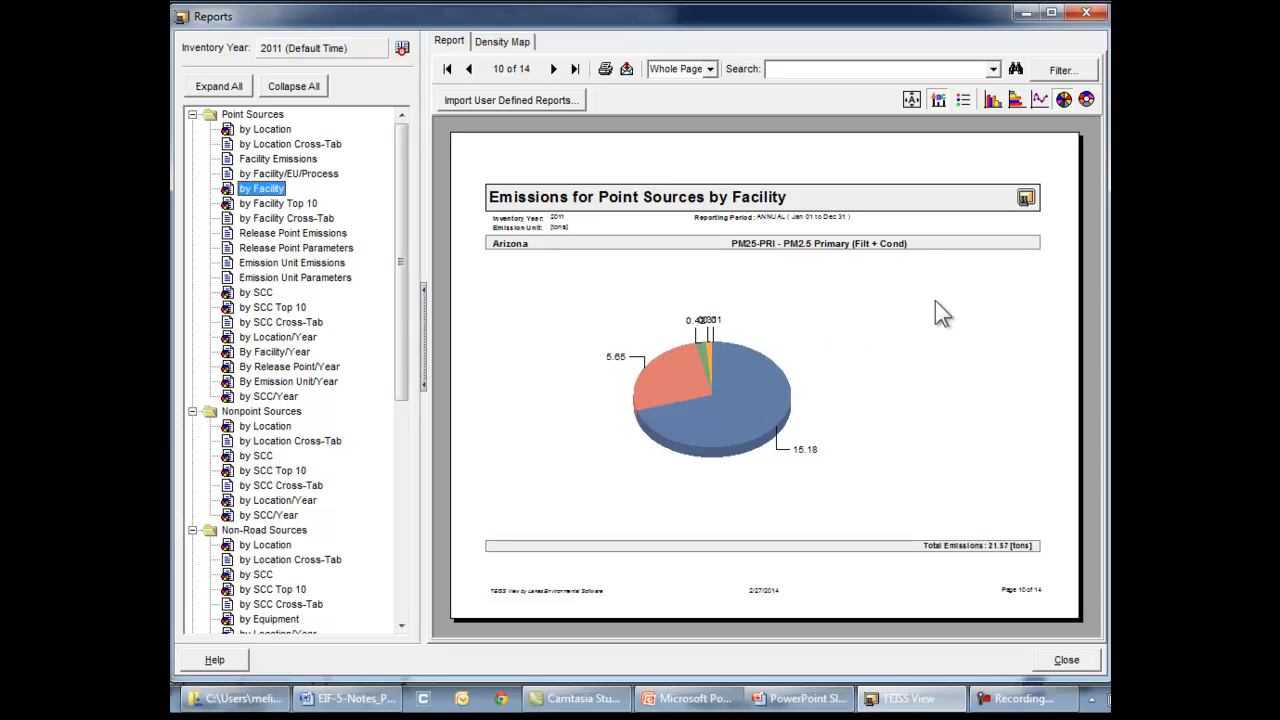
click(910, 103)
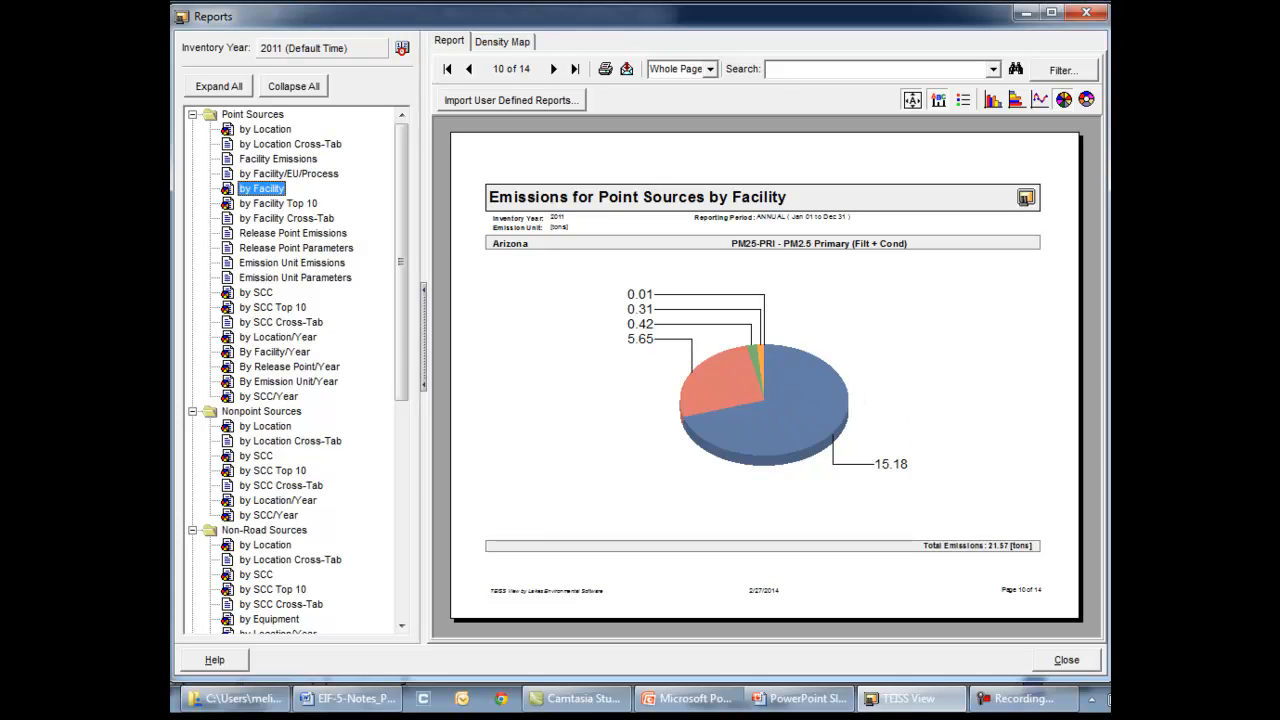
key(F10)
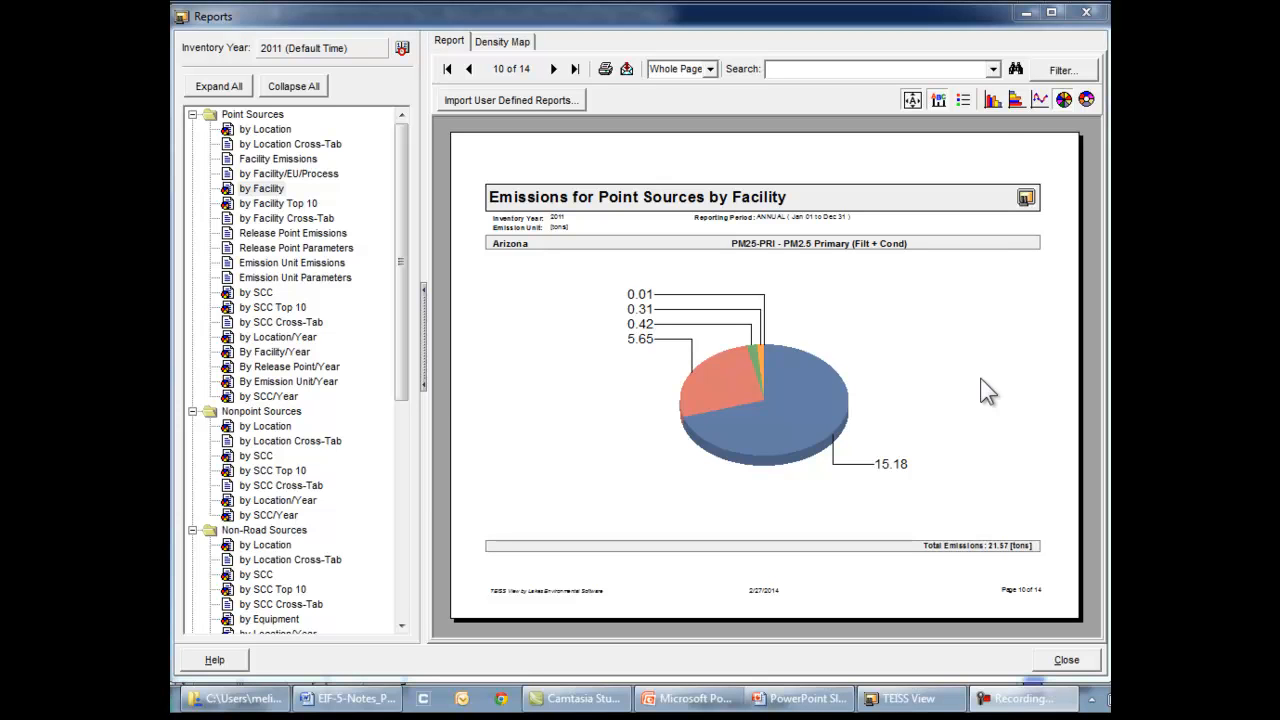
- Show the legend on the PM2.5 Primary chart and switch it back to a vertical bar chart
click(965, 100)
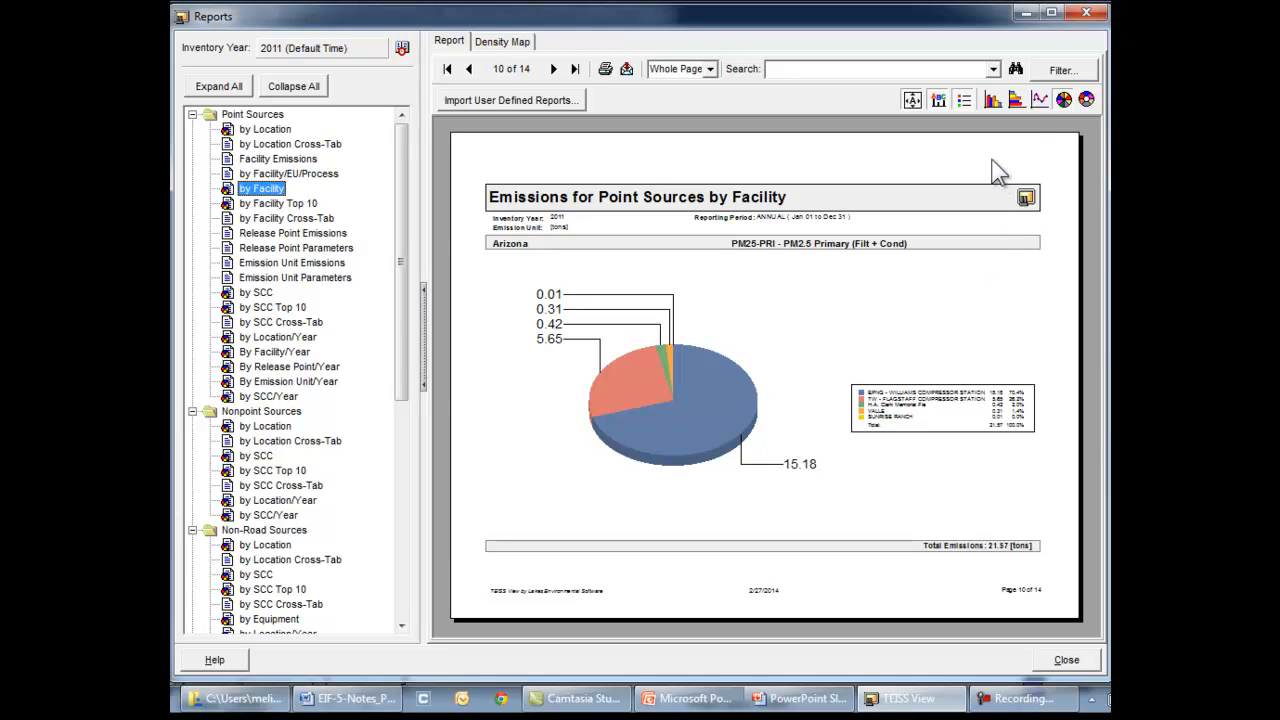
click(996, 106)
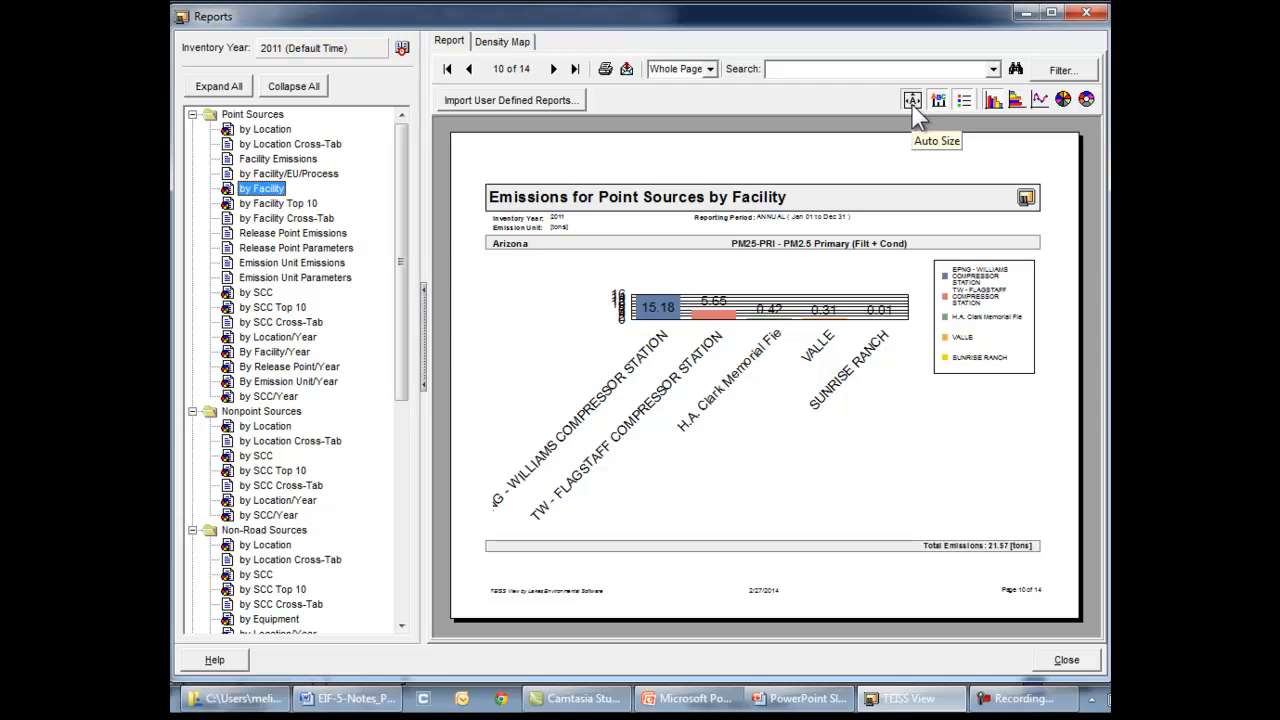
- Turn off Auto Size on the PM2.5 Primary bar chart and hide its legend
click(913, 102)
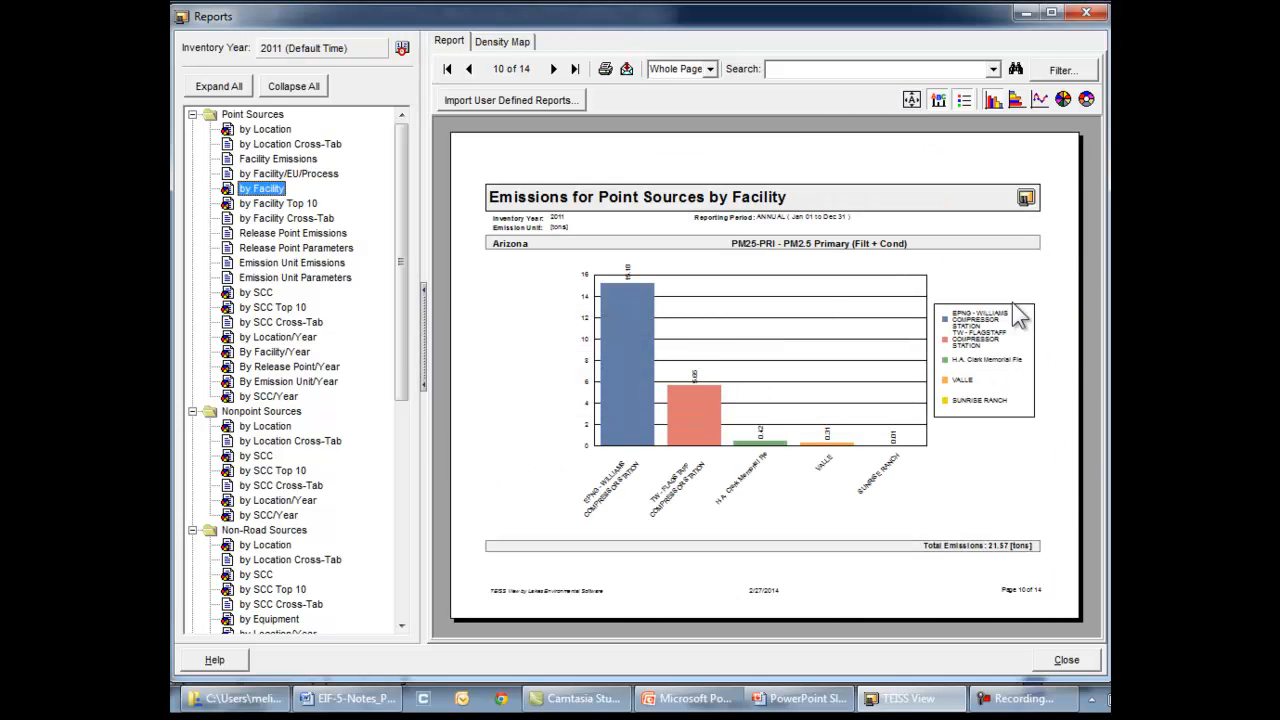
click(960, 102)
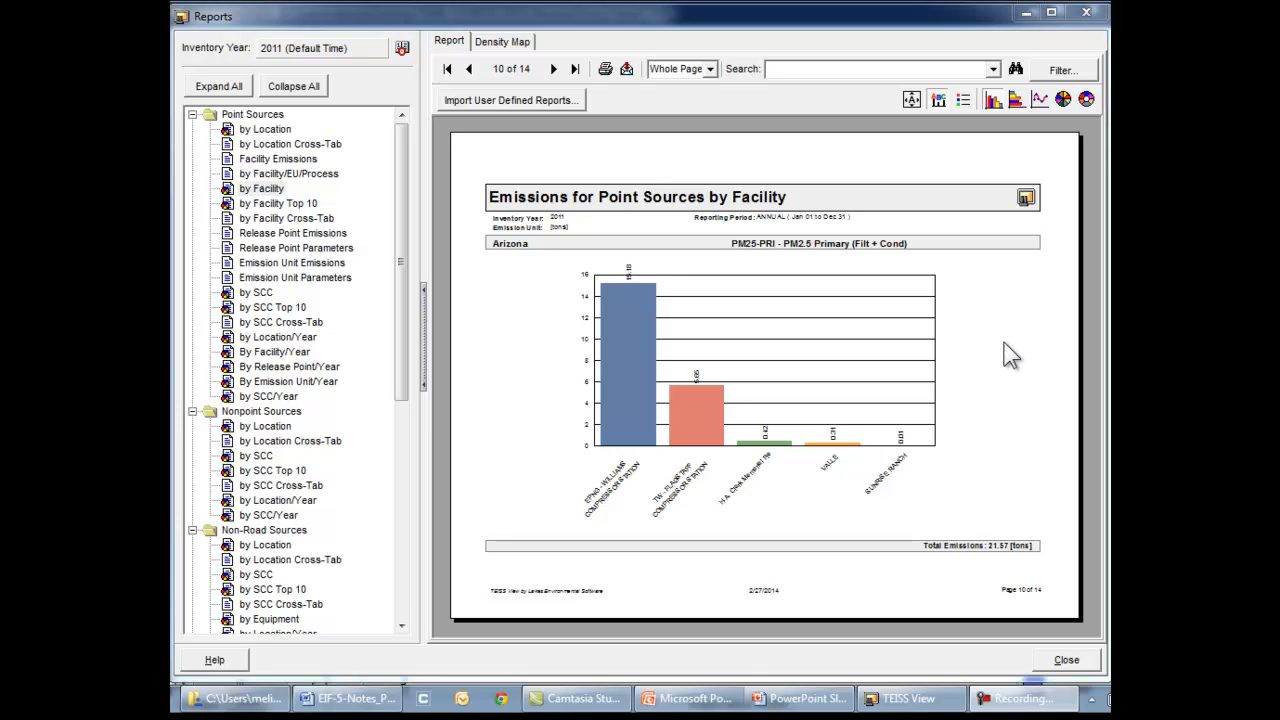
- Export all pages of the facility emissions report in MS Word format to a disk file
click(628, 74)
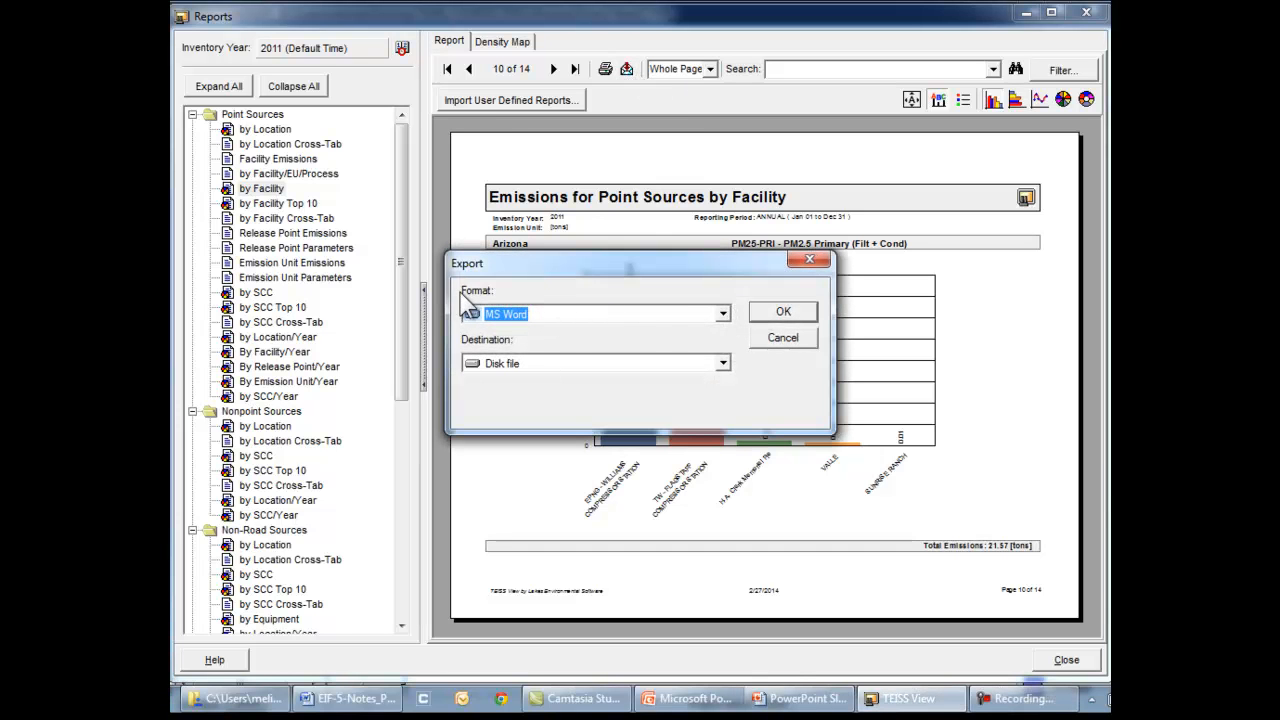
click(723, 315)
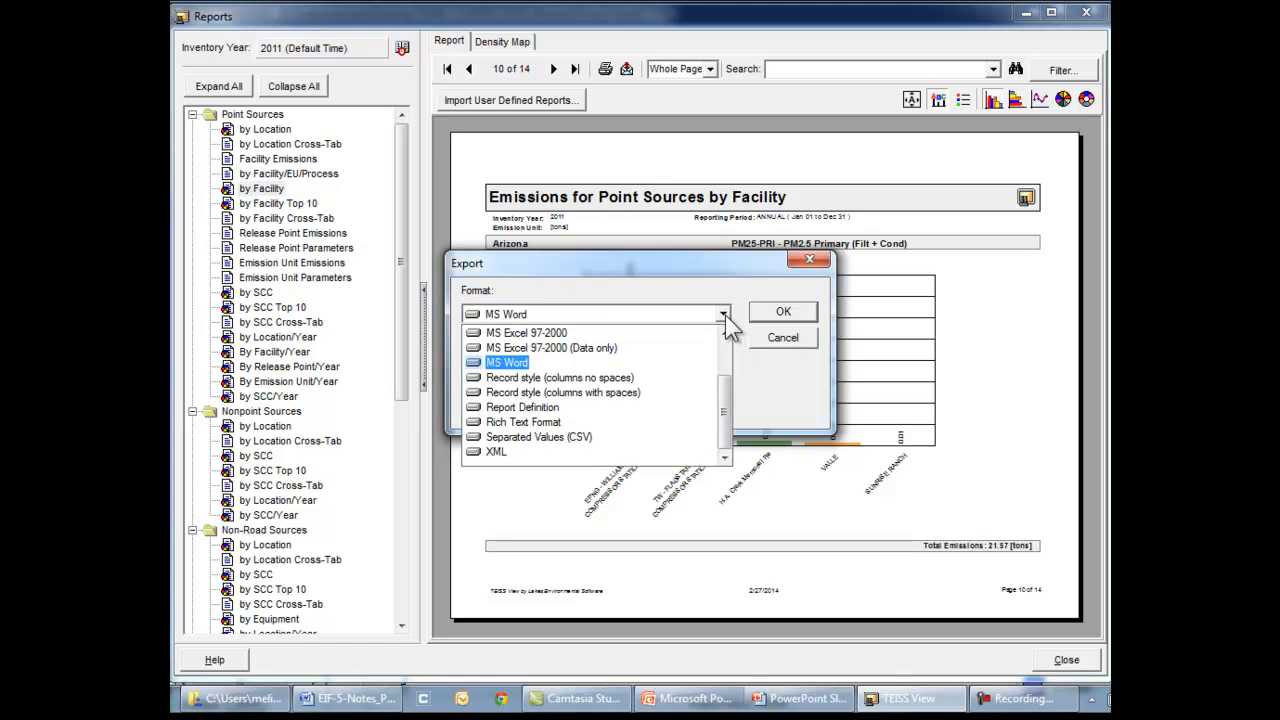
scroll(738, 385, up, 2)
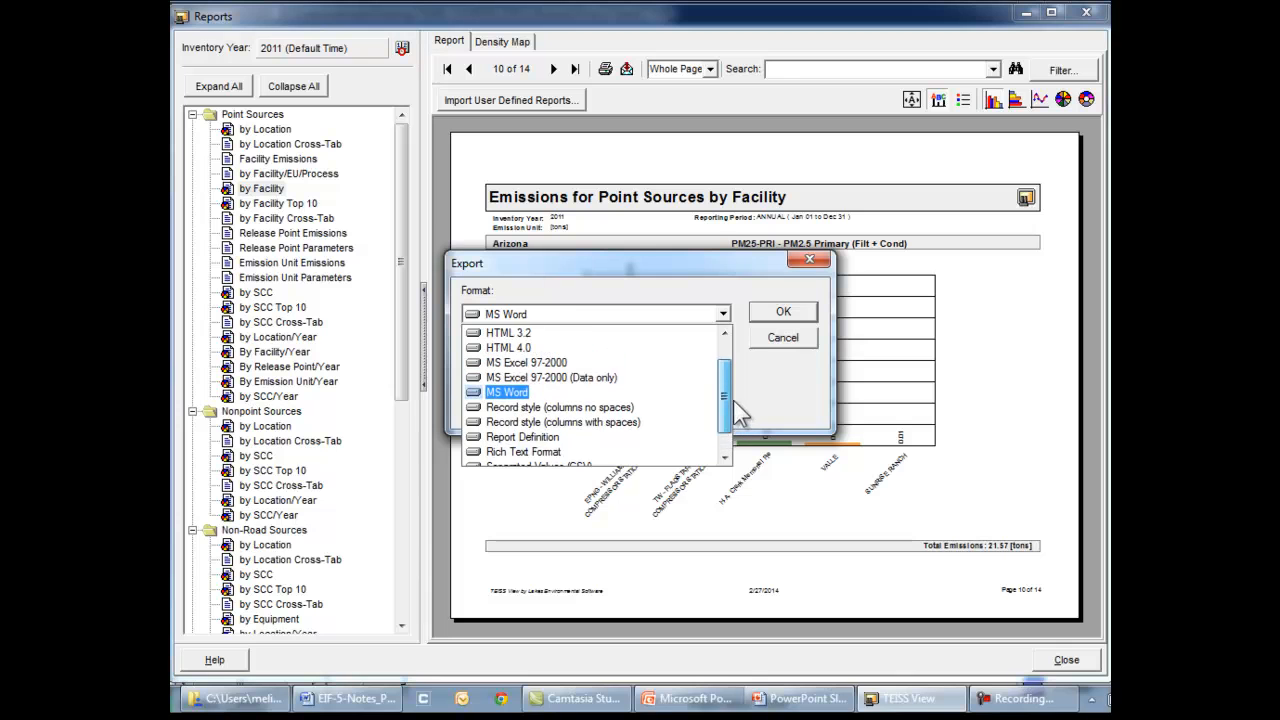
scroll(736, 395, down, 2)
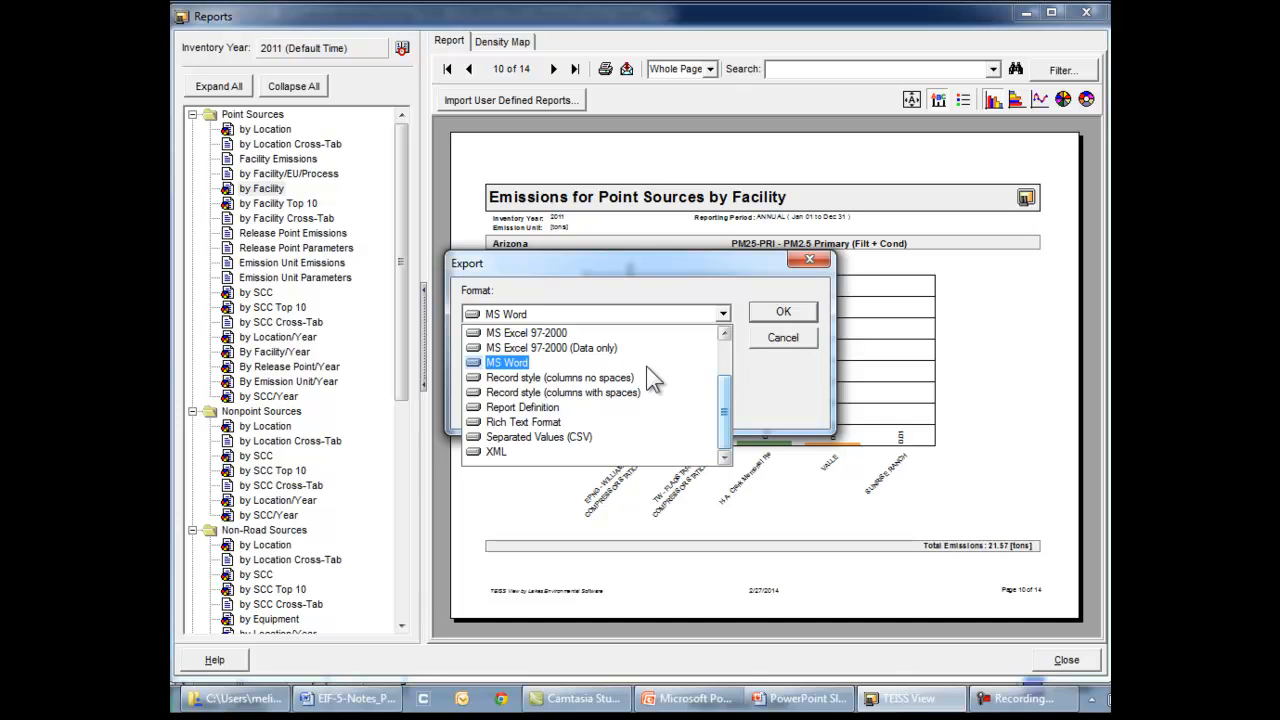
click(508, 363)
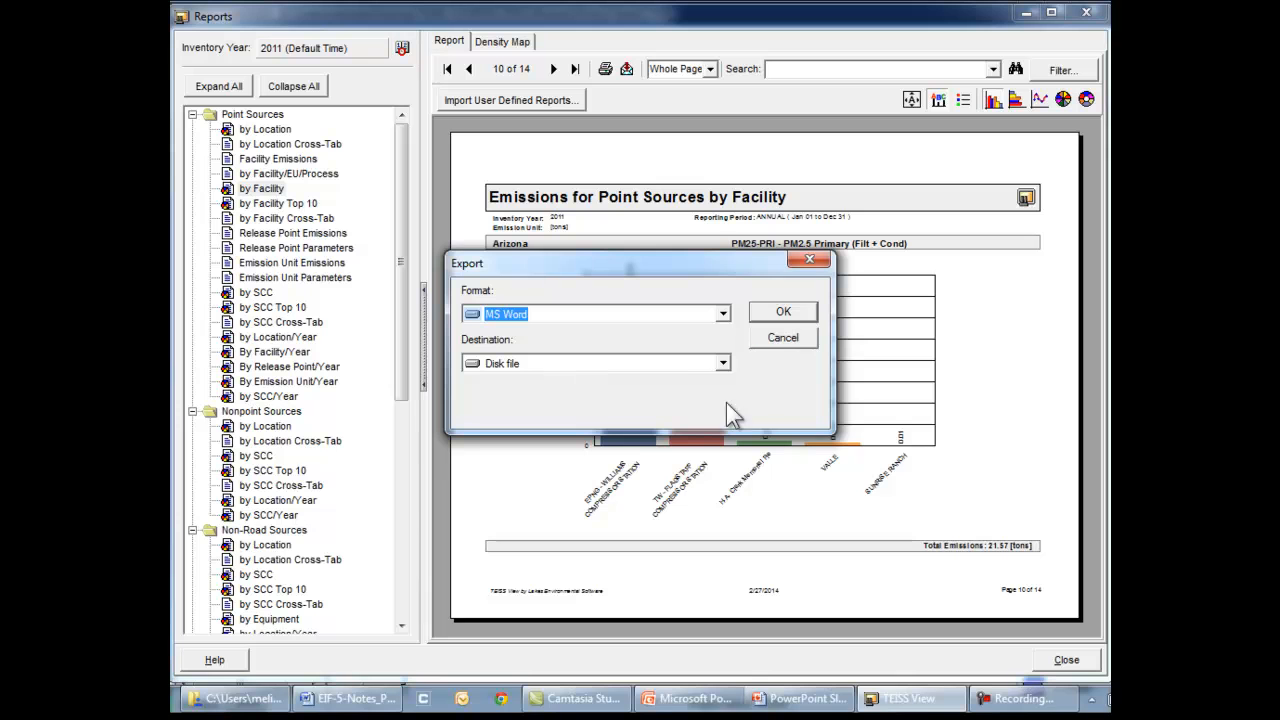
click(781, 314)
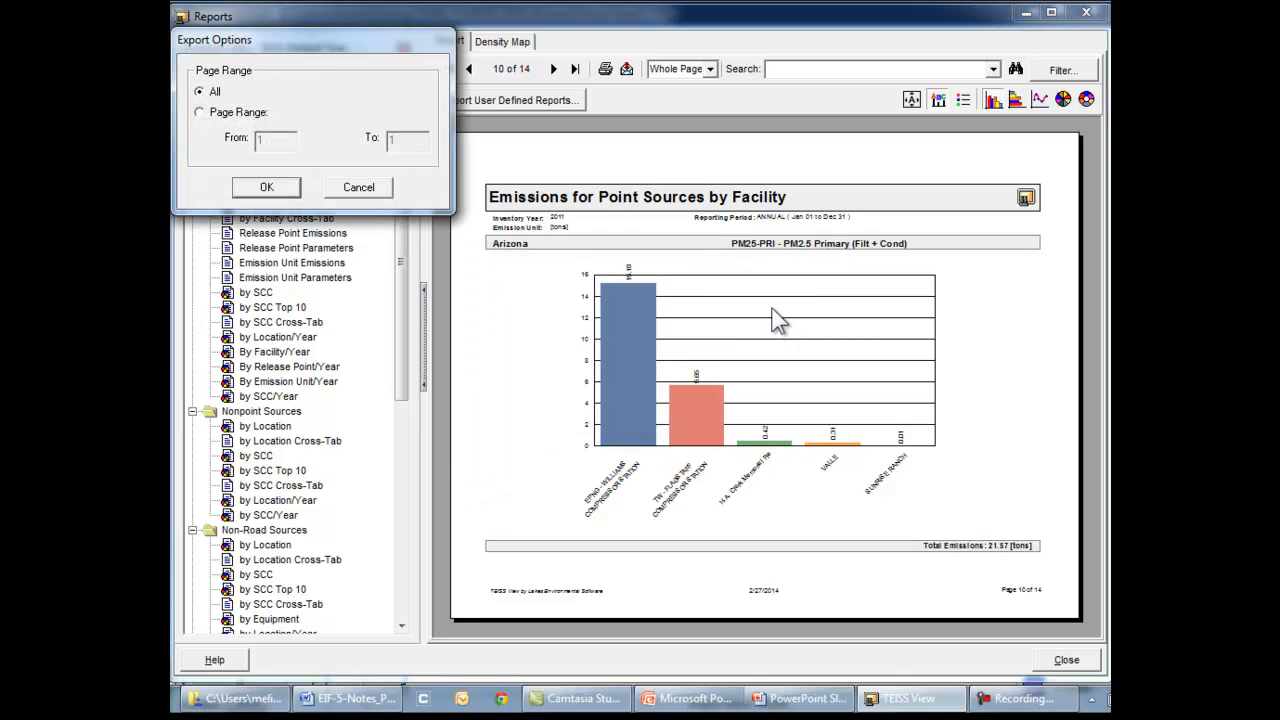
drag(338, 47, 566, 215)
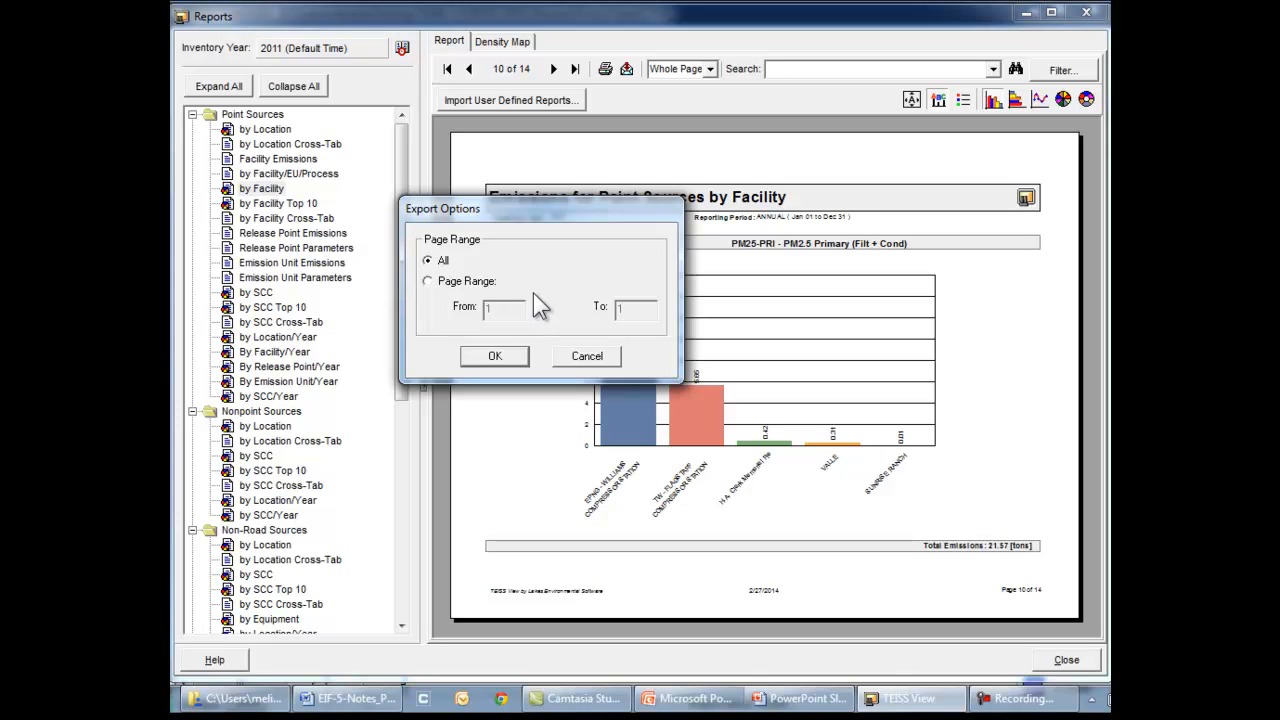
click(480, 359)
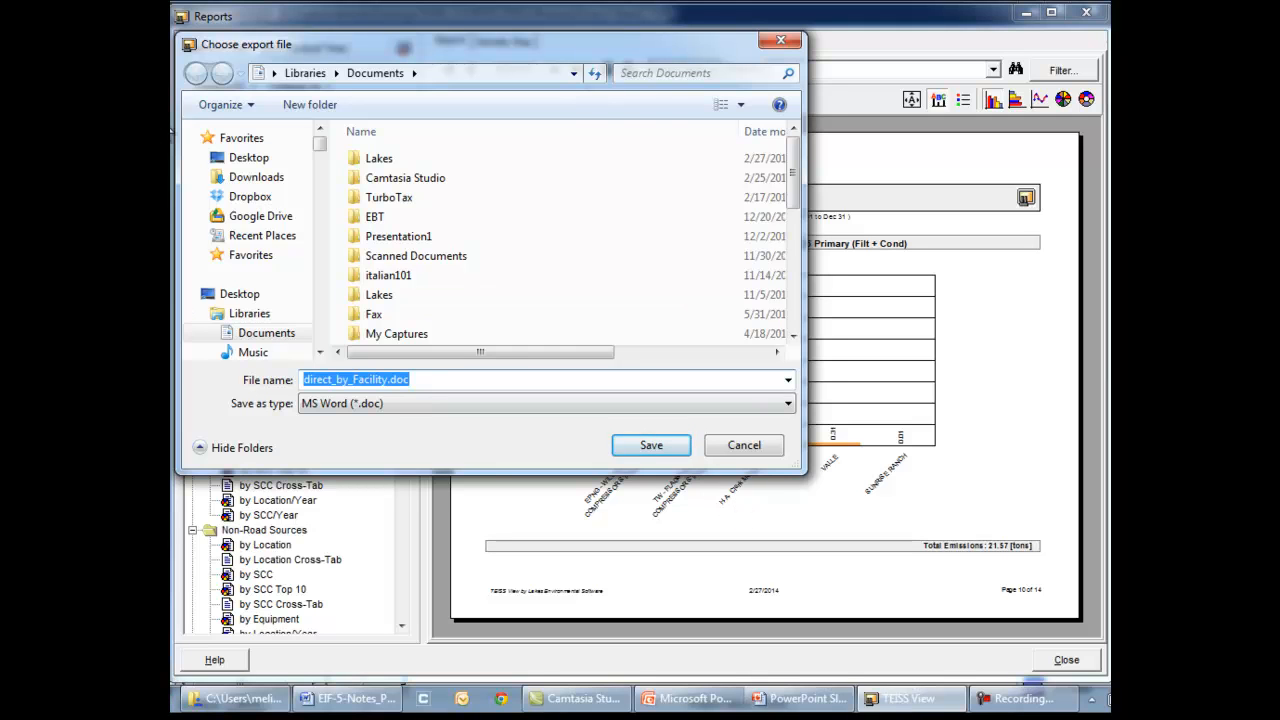
- Save the exported Word file as PointSourcesInBufferZone in the Module5 folder inside EI_Training on the Desktop
click(250, 158)
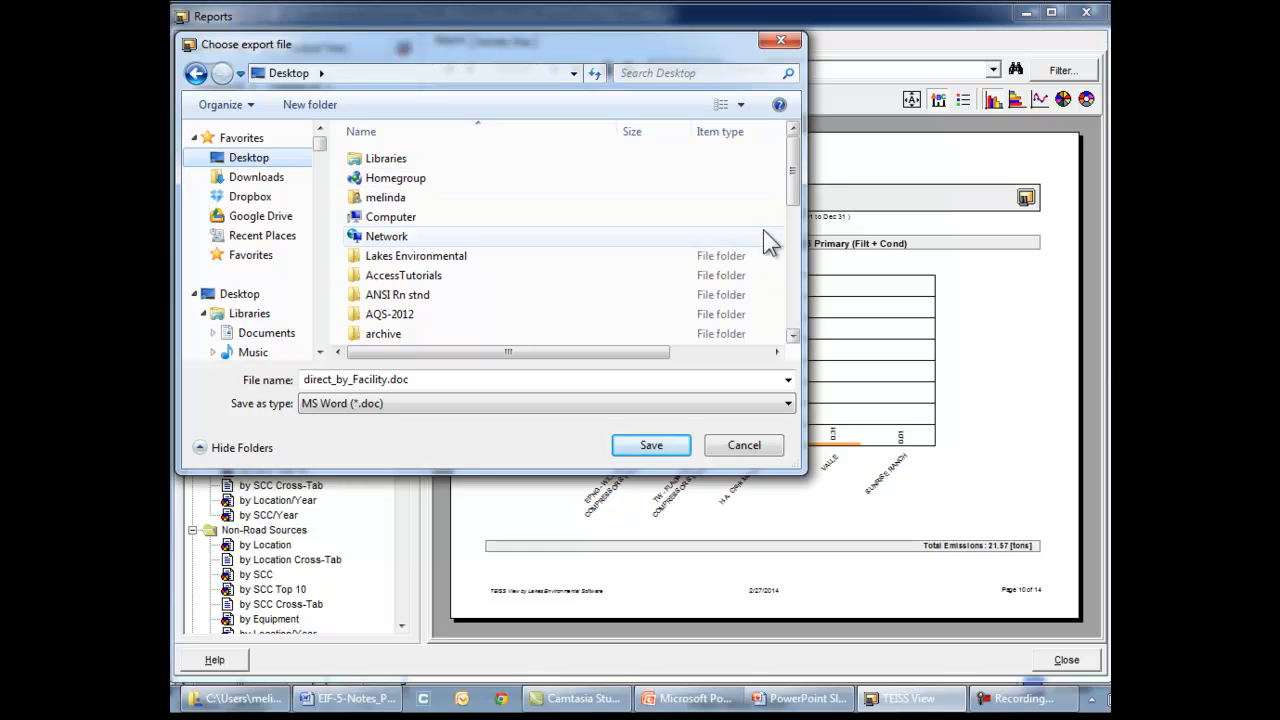
drag(797, 175, 794, 222)
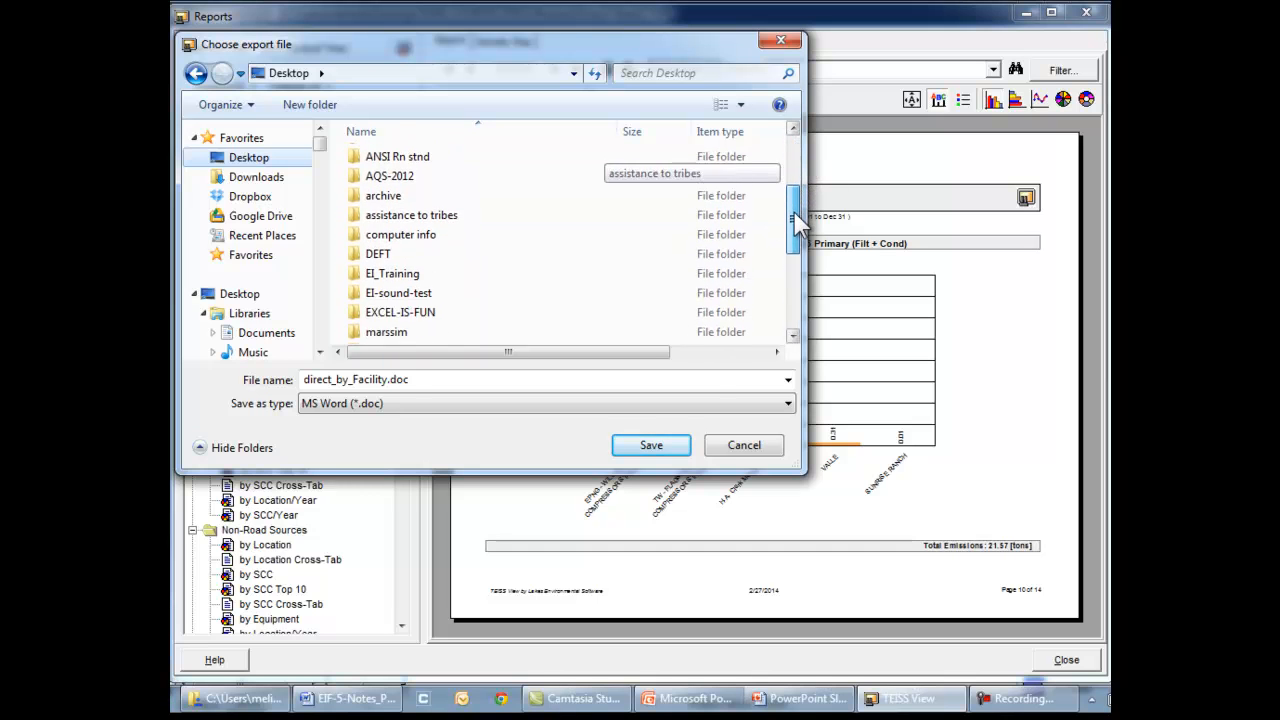
double_click(372, 271)
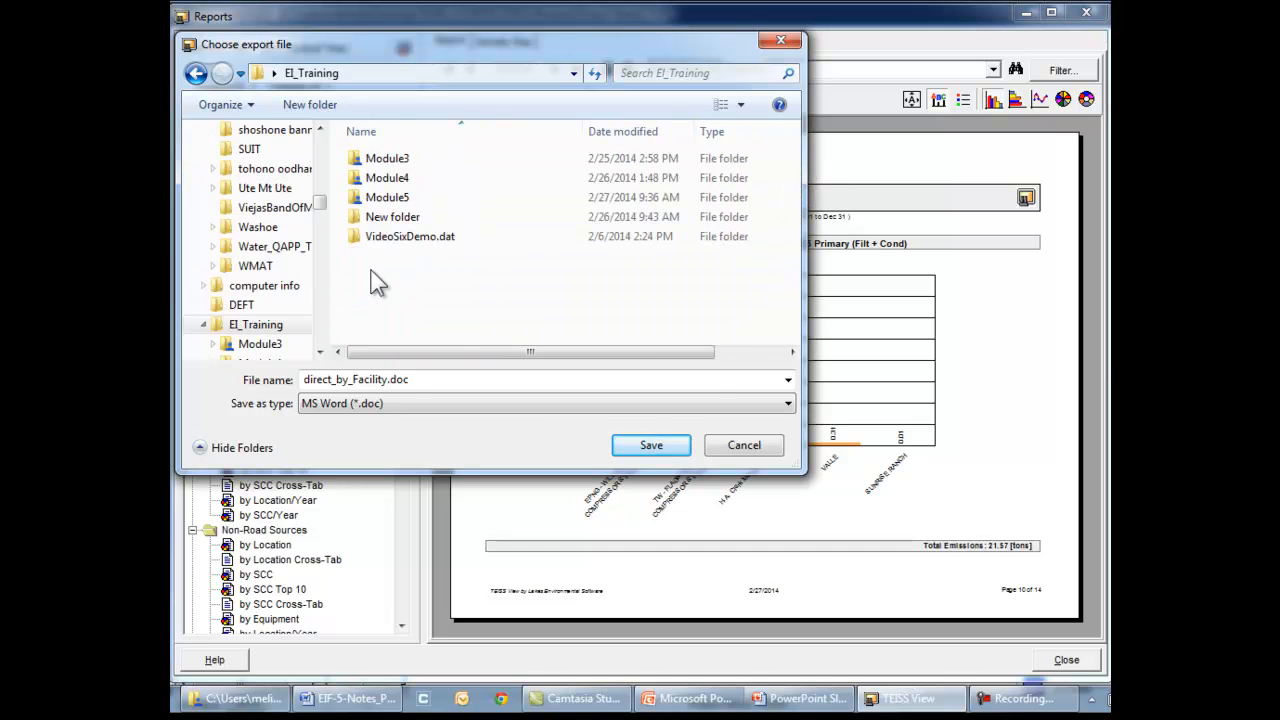
double_click(380, 198)
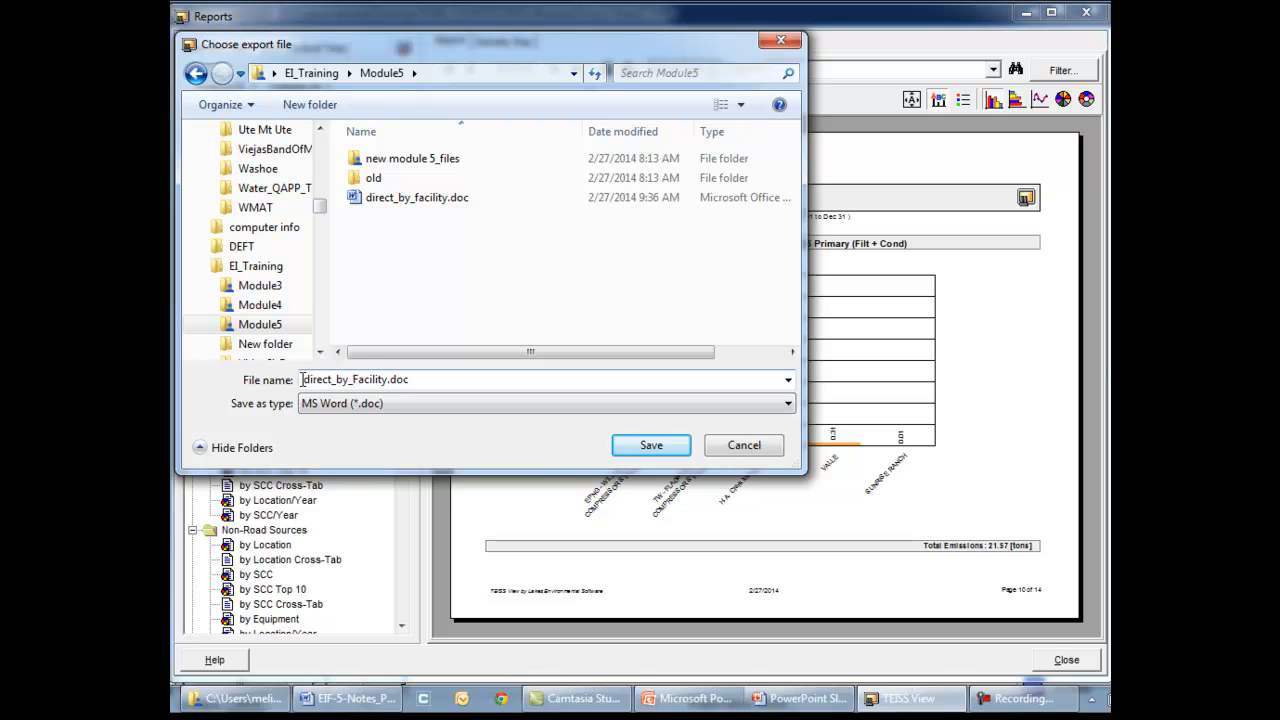
drag(303, 380, 449, 414)
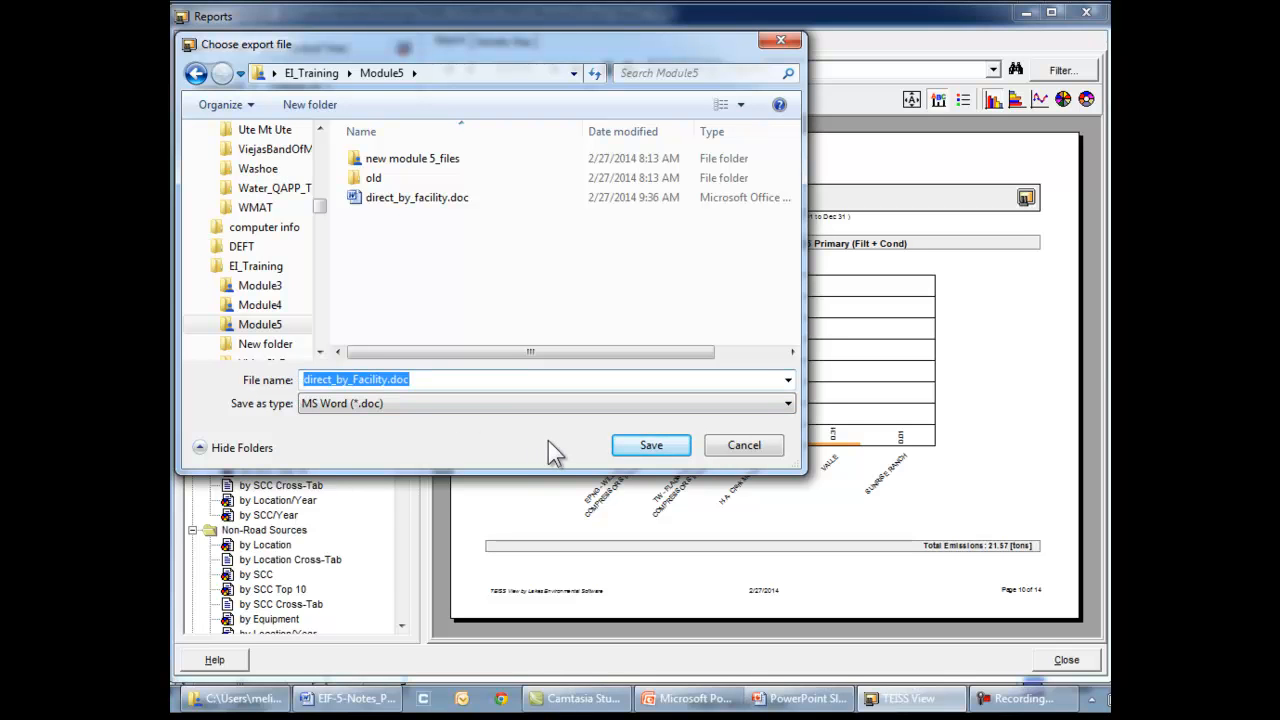
text(PointSourcesInBufferZone)
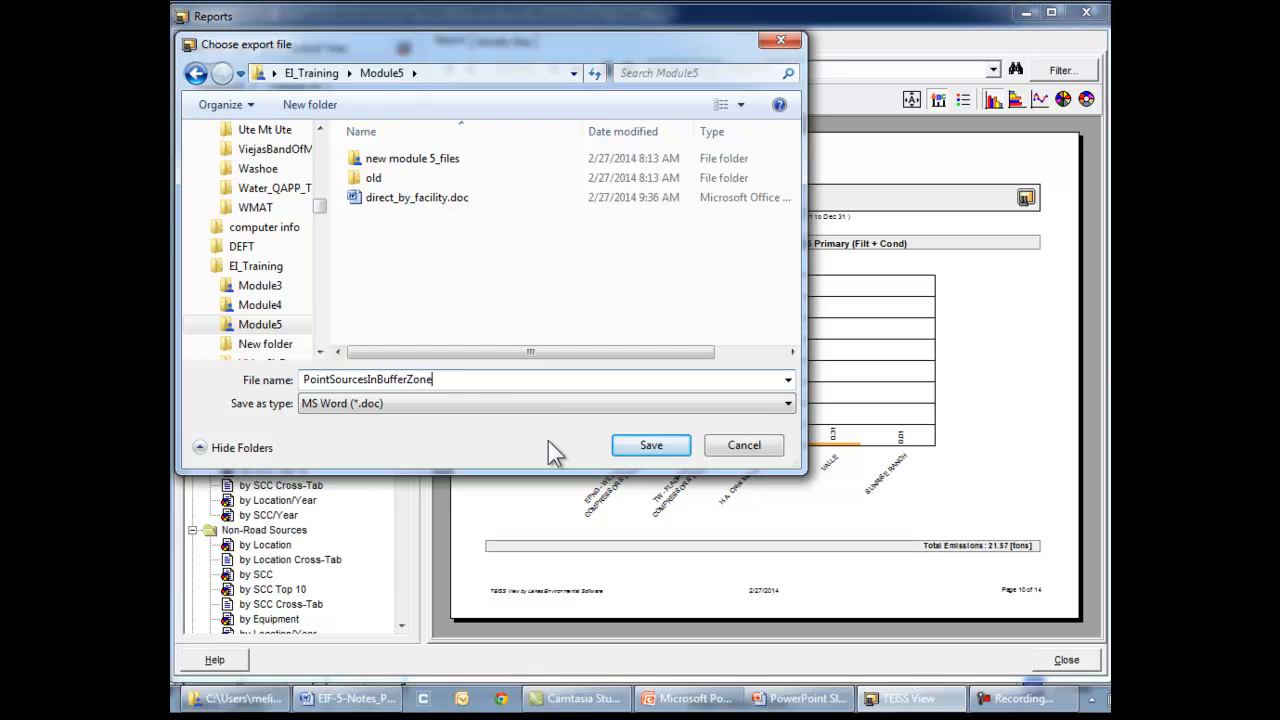
click(680, 446)
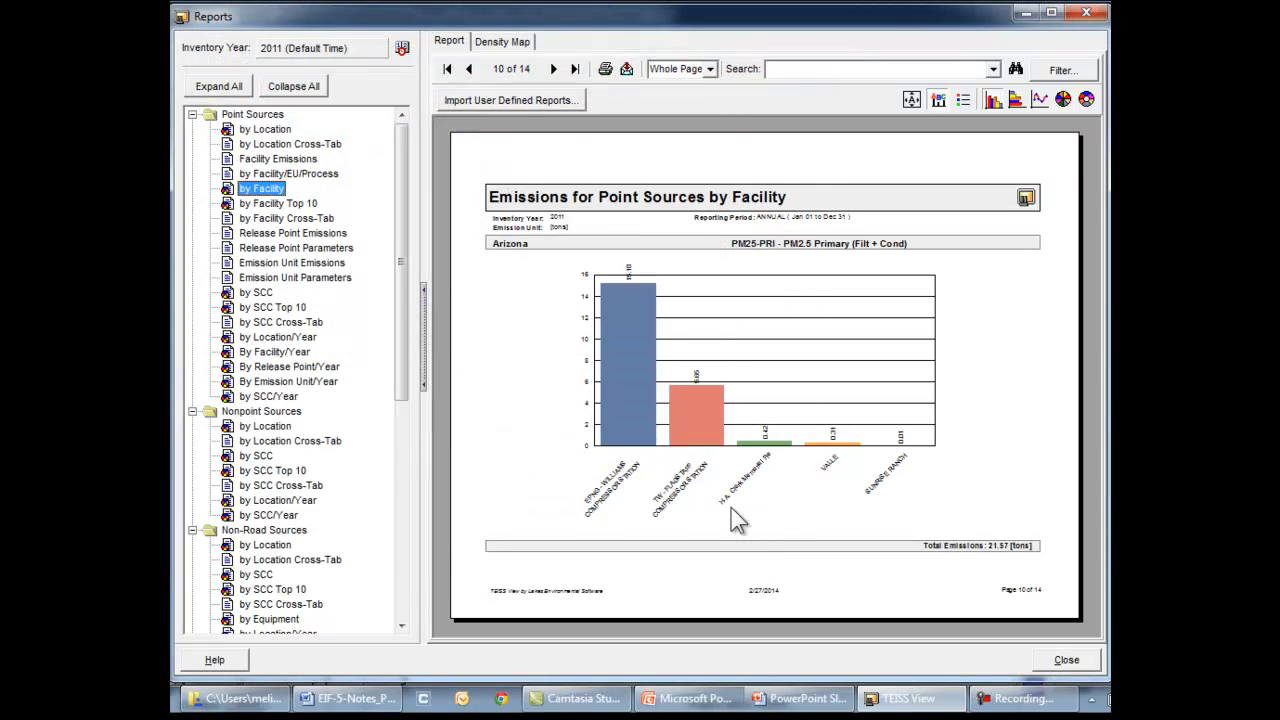